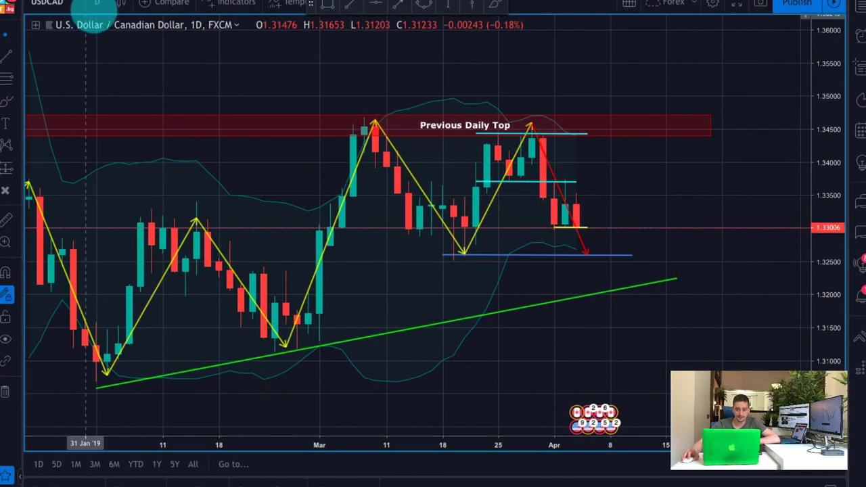
# Step: With the yellow brush, circle the latest USD/CAD high at Previous Daily Top and extend marks along the blue support line and green trendline
pyautogui.moveTo(663, 234); pyautogui.dragTo(458, 9)
pyautogui.click(494, 4)
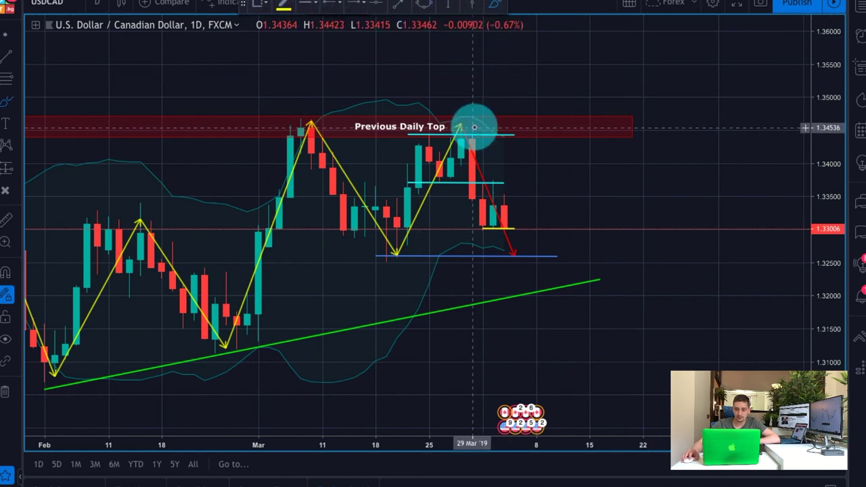
pyautogui.moveTo(471, 120)
pyautogui.mouseDown()
pyautogui.moveTo(456, 144)
pyautogui.moveTo(472, 114)
pyautogui.moveTo(444, 139)
pyautogui.moveTo(460, 121)
pyautogui.mouseUp()
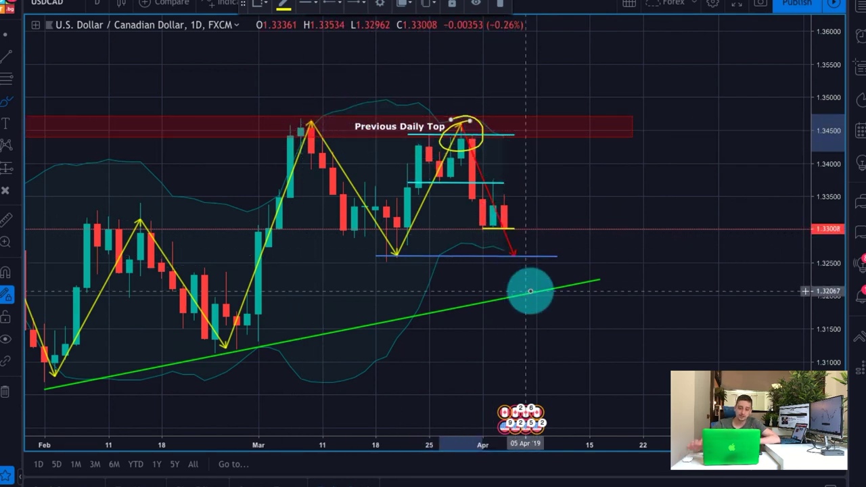
pyautogui.moveTo(507, 257); pyautogui.dragTo(568, 257)
pyautogui.moveTo(491, 302); pyautogui.dragTo(579, 276)
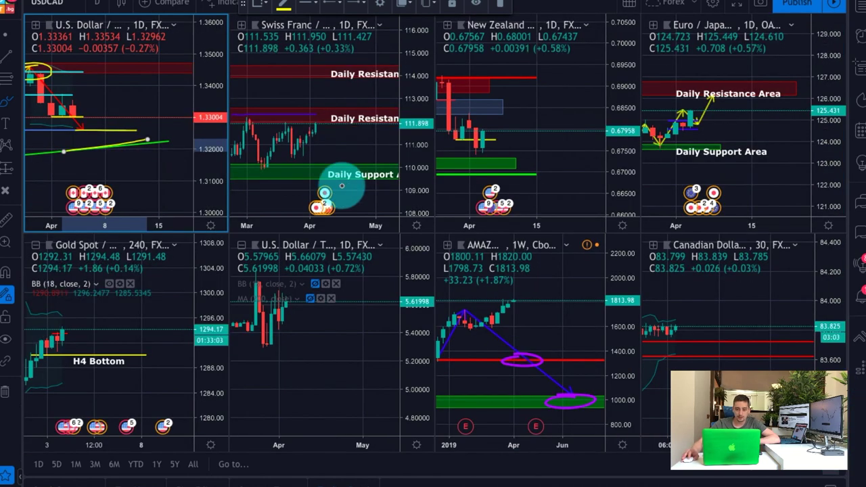
# Step: Return to the multi-chart layout and maximize the New Zealand Dollar / U.S. Dollar daily chart
pyautogui.click(555, 168)
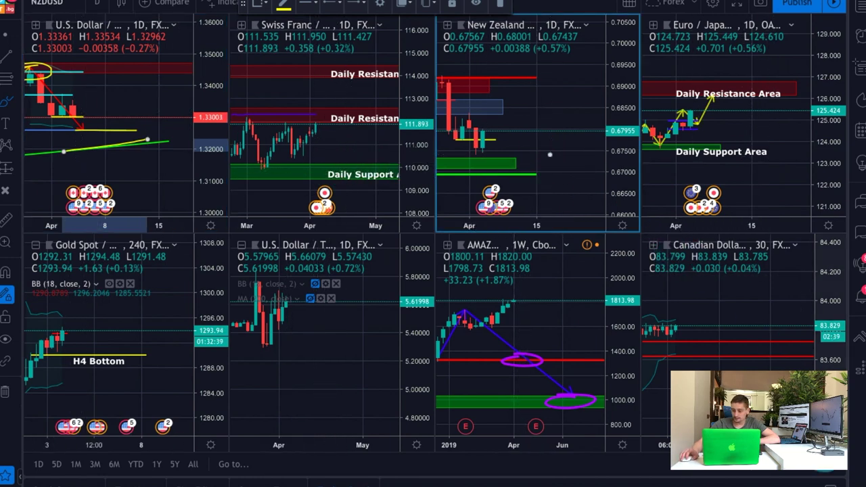
pyautogui.click(830, 483)
pyautogui.scroll(2, 532, 204)
pyautogui.hscroll(5, 531, 203)
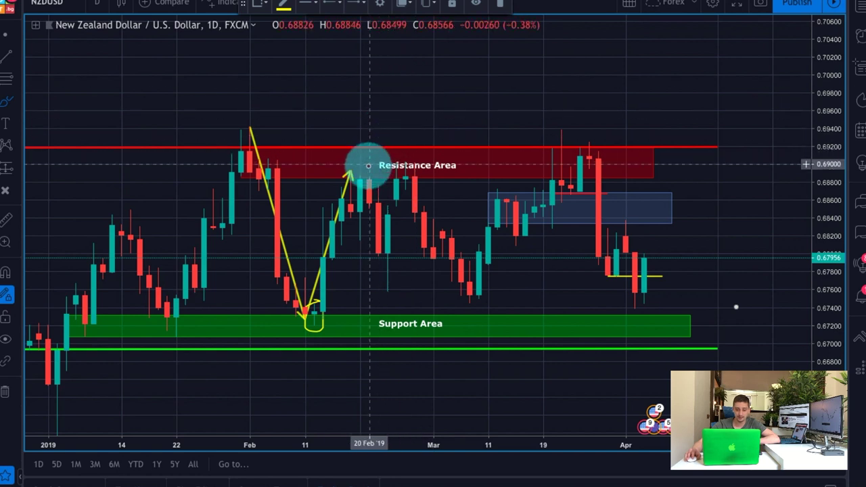
# Step: Brush a circle around the mid-February high, a curve under the April low, and an arrow rising toward the Resistance Area's price level
pyautogui.moveTo(364, 172)
pyautogui.mouseDown()
pyautogui.moveTo(373, 188)
pyautogui.moveTo(367, 167)
pyautogui.mouseUp()
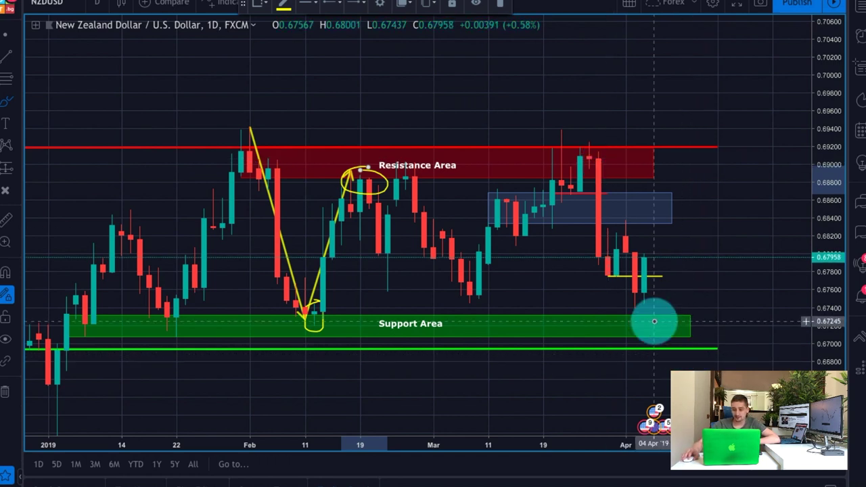
pyautogui.moveTo(622, 308)
pyautogui.mouseDown()
pyautogui.moveTo(665, 308)
pyautogui.moveTo(663, 322)
pyautogui.mouseUp()
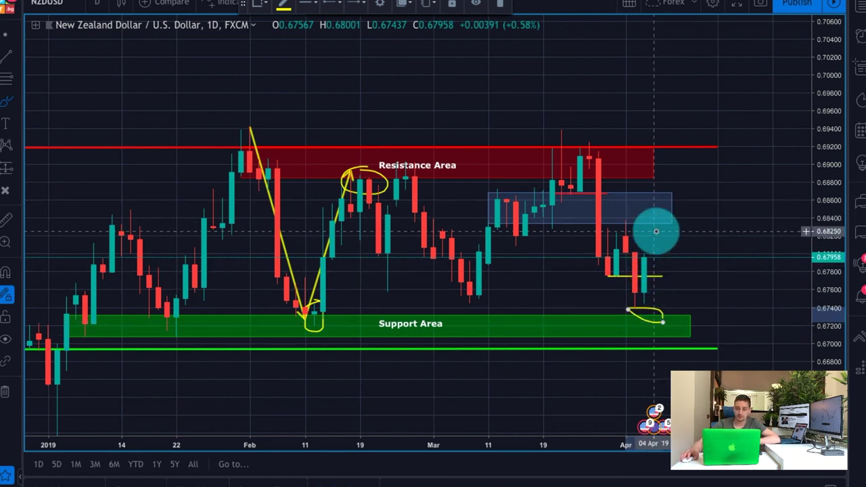
pyautogui.moveTo(650, 274)
pyautogui.mouseDown()
pyautogui.moveTo(692, 171)
pyautogui.moveTo(675, 188)
pyautogui.mouseUp()
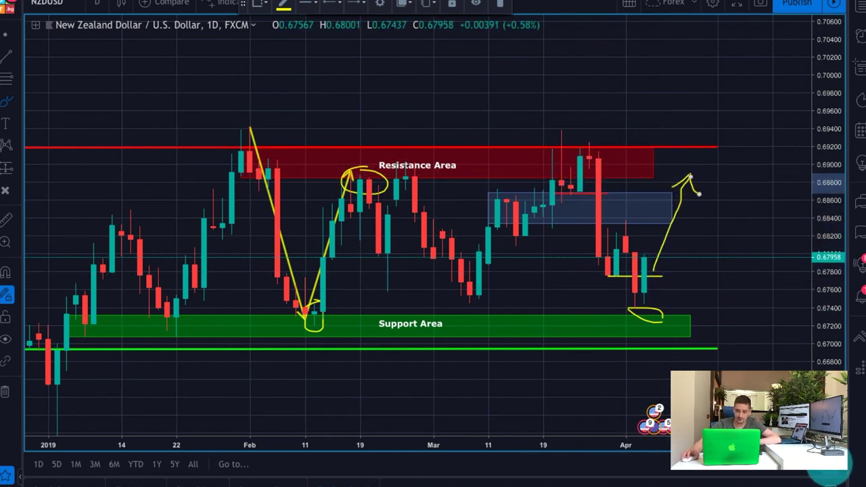
# Step: Return to the multi-chart layout and maximize the Euro / Japanese Yen daily chart
pyautogui.click(829, 465)
pyautogui.click(781, 182)
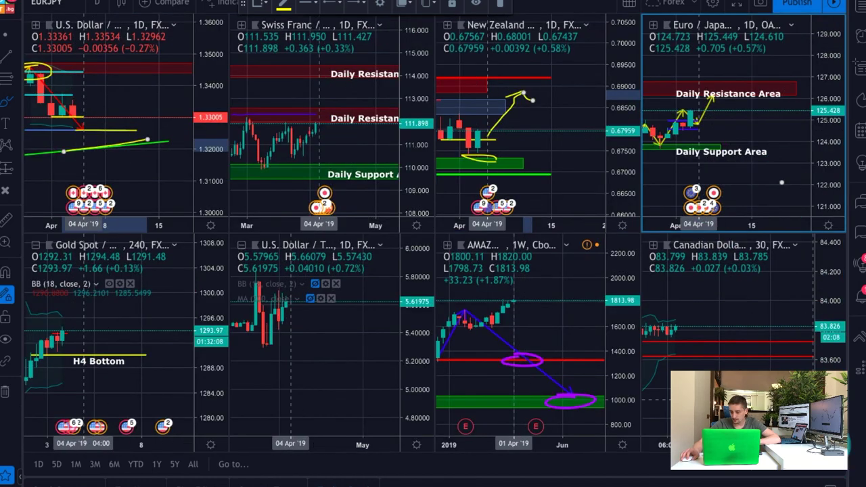
pyautogui.hotkey('alt', 'Return')
pyautogui.scroll(2, 791, 307)
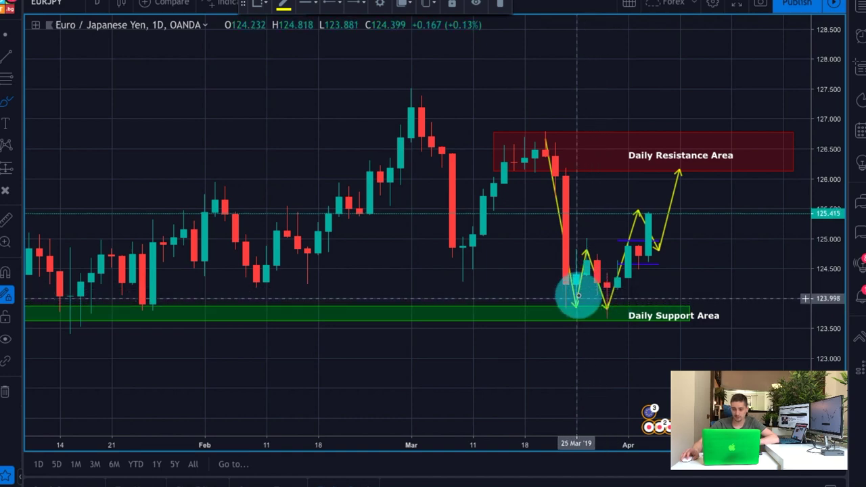
# Step: Brush a yellow arrow rising from inside the Daily Resistance Area to above it on the EUR/JPY chart
pyautogui.scroll(-3, 668, 318)
pyautogui.scroll(5, 705, 309)
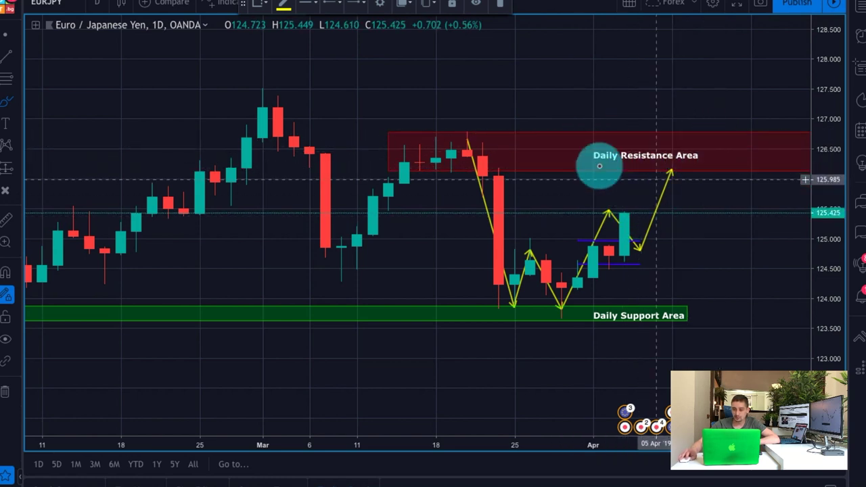
pyautogui.scroll(-3, 721, 139)
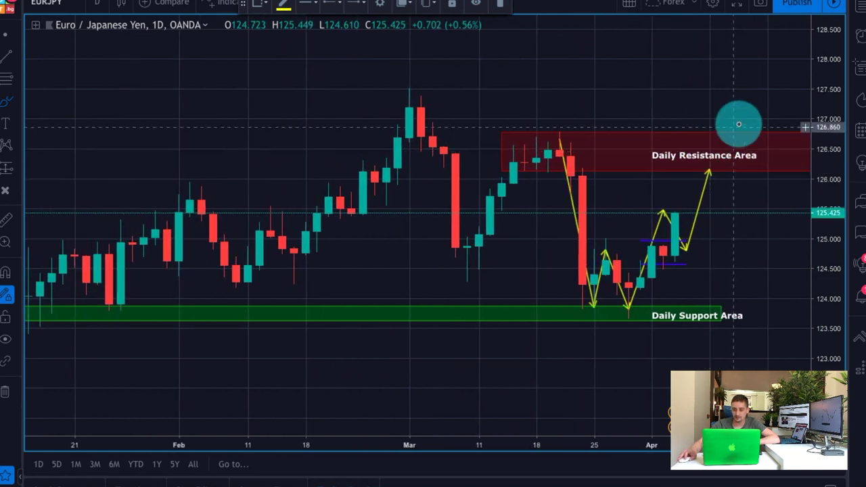
pyautogui.moveTo(715, 141)
pyautogui.mouseDown()
pyautogui.moveTo(731, 92)
pyautogui.moveTo(746, 116)
pyautogui.mouseUp()
pyautogui.scroll(2, 717, 259)
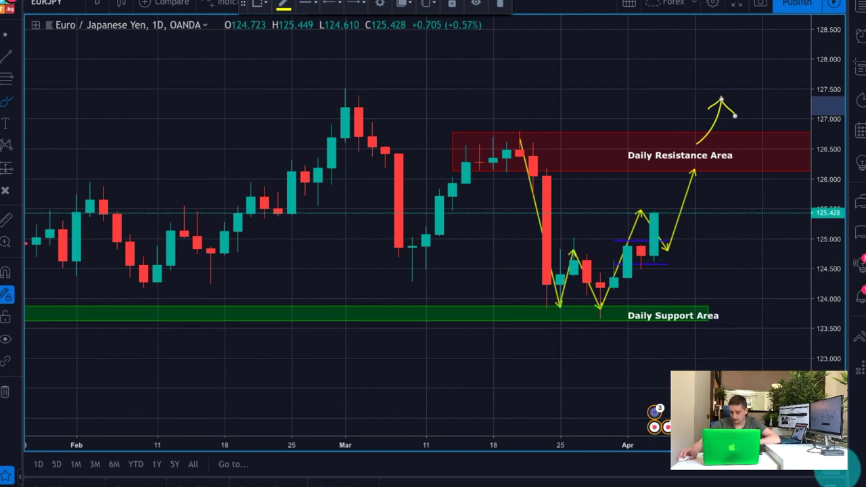
# Step: Return to the multi-chart layout and maximize the Swiss Franc / Japanese Yen daily chart
pyautogui.click(835, 470)
pyautogui.click(370, 200)
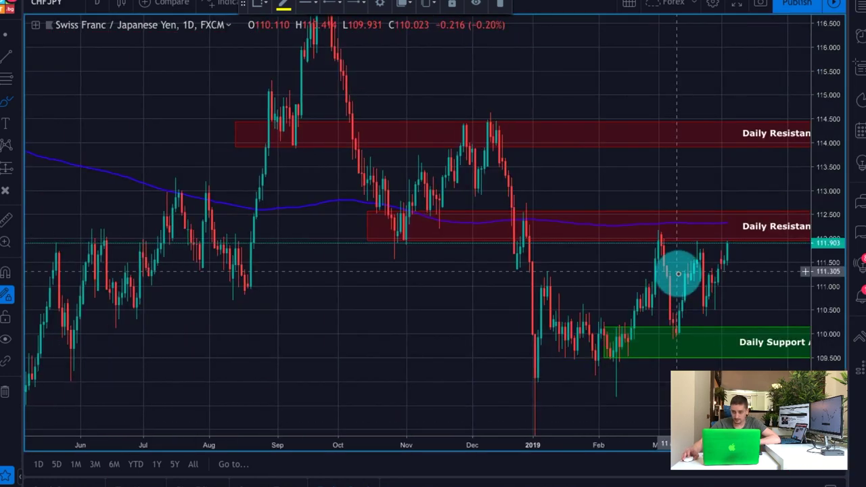
pyautogui.scroll(3, 679, 271)
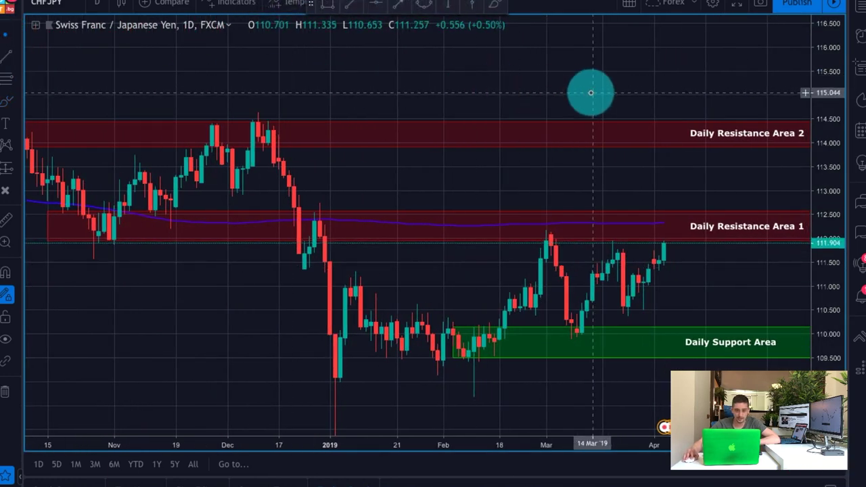
# Step: Examine the CHF/JPY price action around Daily Resistance Areas 1 and 2 and the Daily Support Area
pyautogui.moveTo(589, 90); pyautogui.dragTo(468, 74)
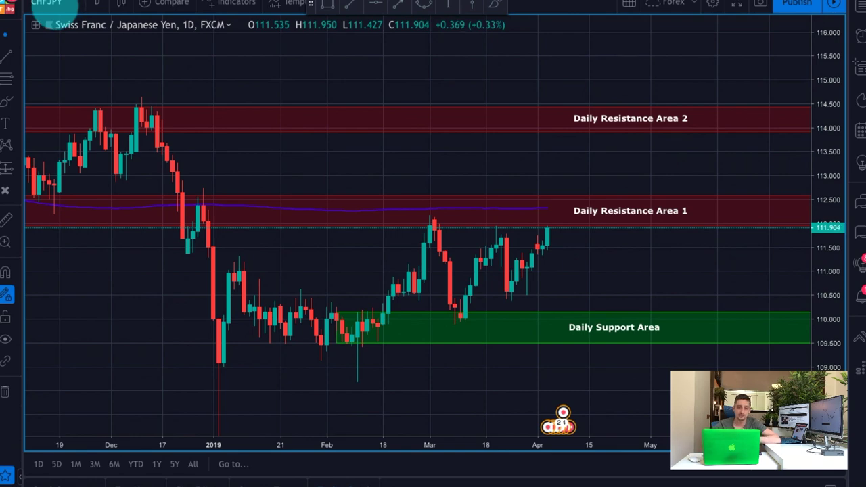
pyautogui.moveTo(692, 274); pyautogui.dragTo(623, 262)
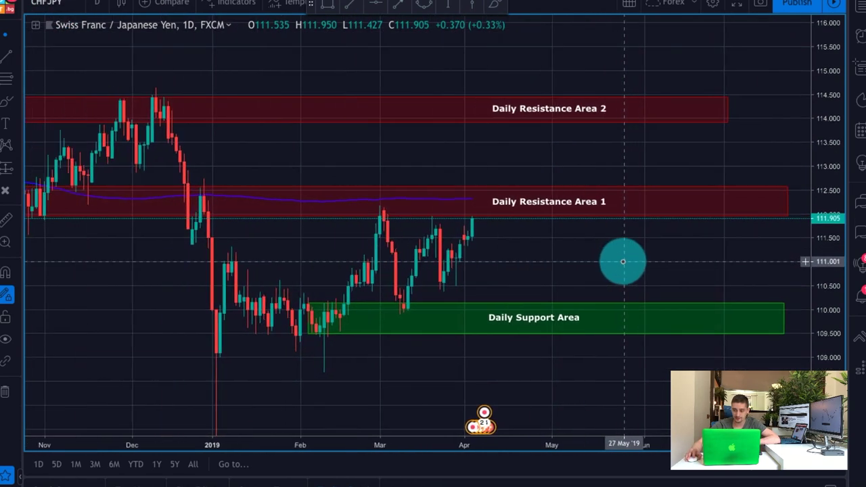
pyautogui.scroll(2, 624, 261)
pyautogui.moveTo(830, 266); pyautogui.dragTo(823, 302)
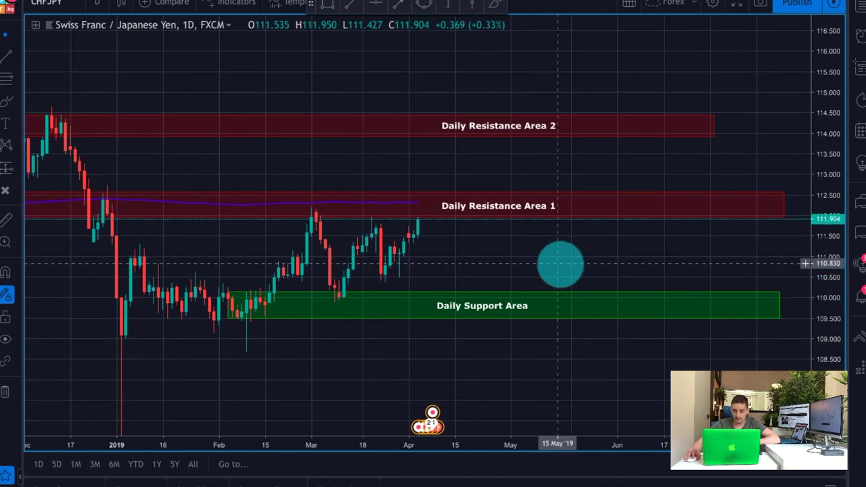
pyautogui.moveTo(559, 263); pyautogui.dragTo(675, 267)
pyautogui.moveTo(627, 293); pyautogui.dragTo(515, 299)
pyautogui.scroll(-2, 608, 293)
pyautogui.moveTo(819, 350); pyautogui.dragTo(819, 293)
pyautogui.scroll(5, 664, 280)
pyautogui.moveTo(266, 303); pyautogui.dragTo(613, 296)
pyautogui.scroll(-4, 629, 299)
pyautogui.moveTo(778, 269); pyautogui.dragTo(555, 250)
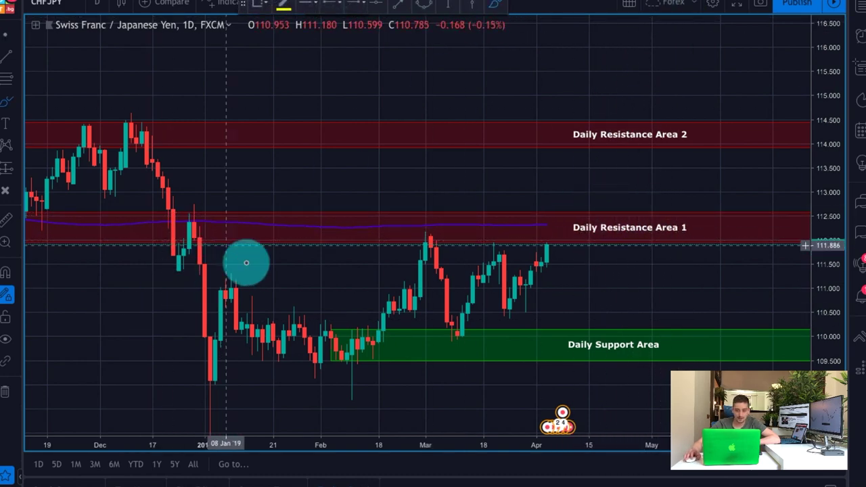
# Step: Circle in yellow the late-October lows, the late-December high and both March highs at Daily Resistance Area 1
pyautogui.scroll(-2, 410, 264)
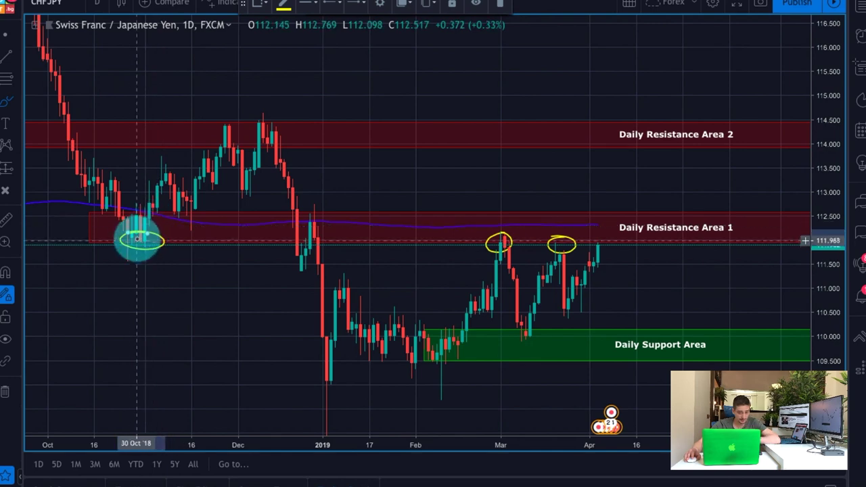
pyautogui.moveTo(313, 226)
pyautogui.mouseDown()
pyautogui.moveTo(305, 218)
pyautogui.moveTo(323, 214)
pyautogui.mouseUp()
pyautogui.click(314, 225)
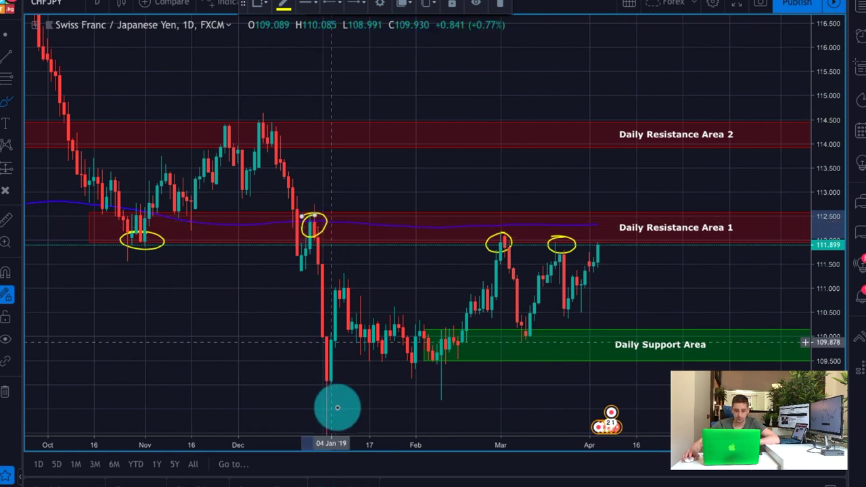
# Step: Brush a yellow arrow from the latest candle down to the Daily Support Area, and mark the area's February range and March low
pyautogui.scroll(3, 335, 283)
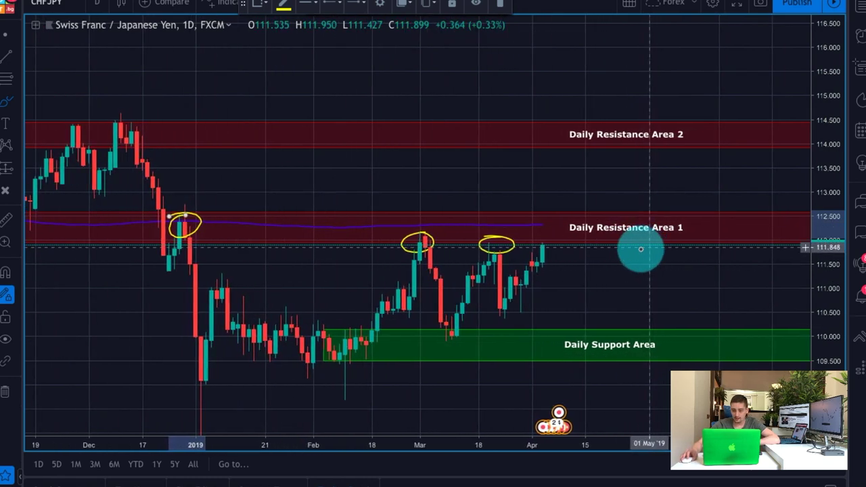
pyautogui.moveTo(551, 243)
pyautogui.mouseDown()
pyautogui.moveTo(609, 329)
pyautogui.moveTo(608, 309)
pyautogui.mouseUp()
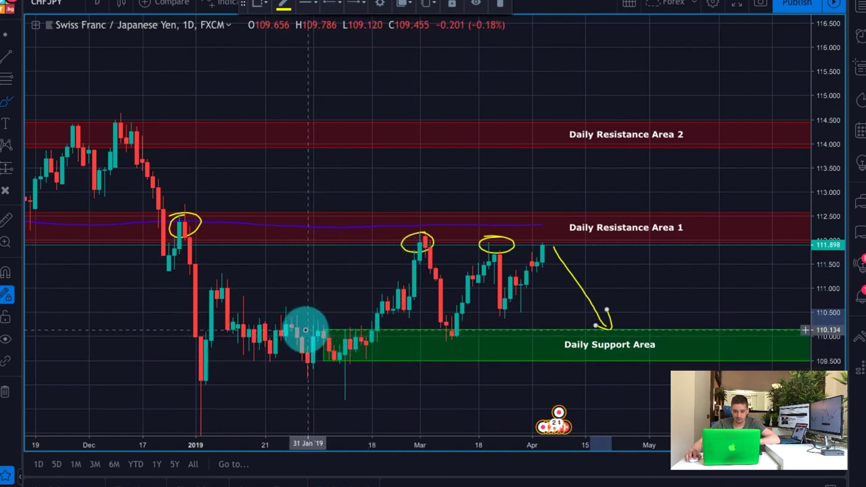
pyautogui.moveTo(308, 331); pyautogui.dragTo(419, 328)
pyautogui.moveTo(306, 368); pyautogui.dragTo(389, 360)
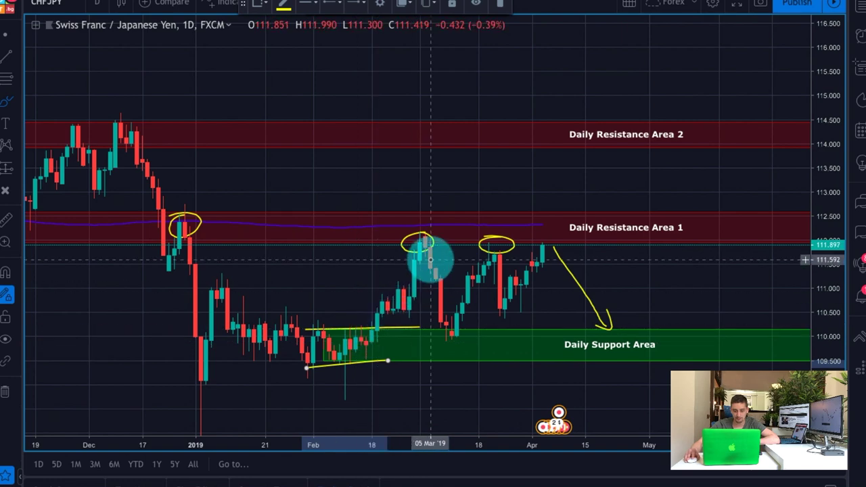
pyautogui.moveTo(458, 323)
pyautogui.mouseDown()
pyautogui.moveTo(444, 325)
pyautogui.moveTo(462, 331)
pyautogui.moveTo(446, 318)
pyautogui.mouseUp()
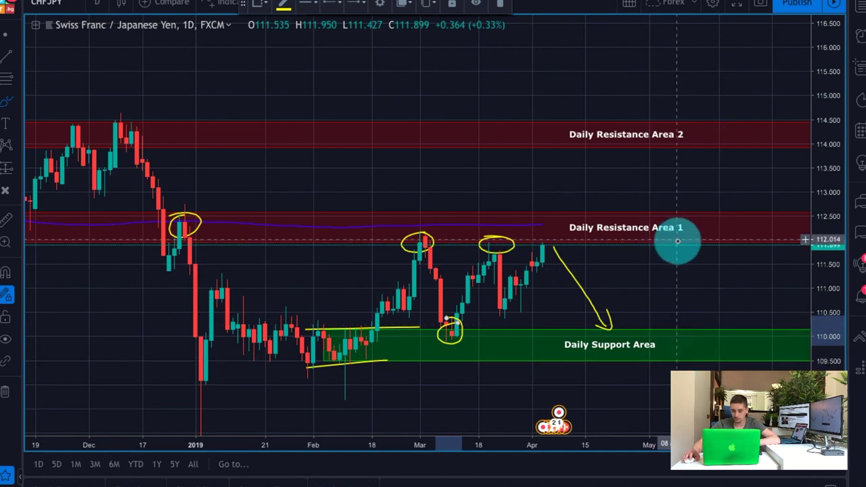
pyautogui.scroll(-3, 667, 310)
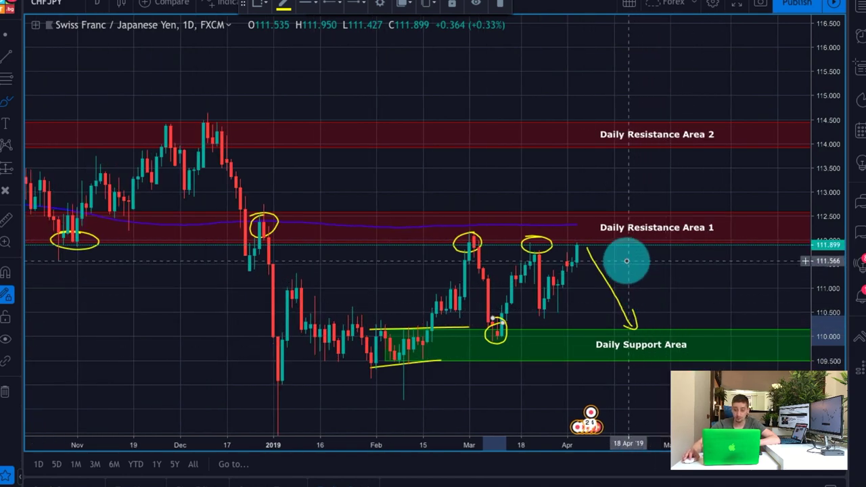
pyautogui.scroll(3, 628, 257)
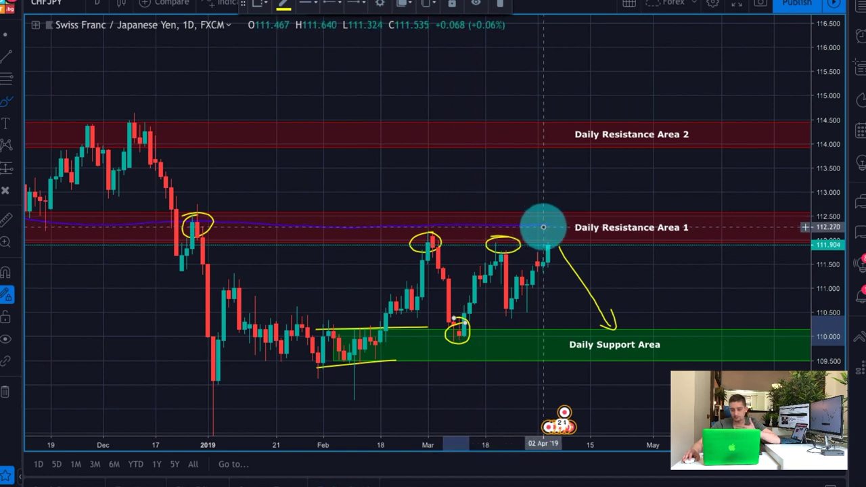
pyautogui.scroll(-2, 538, 227)
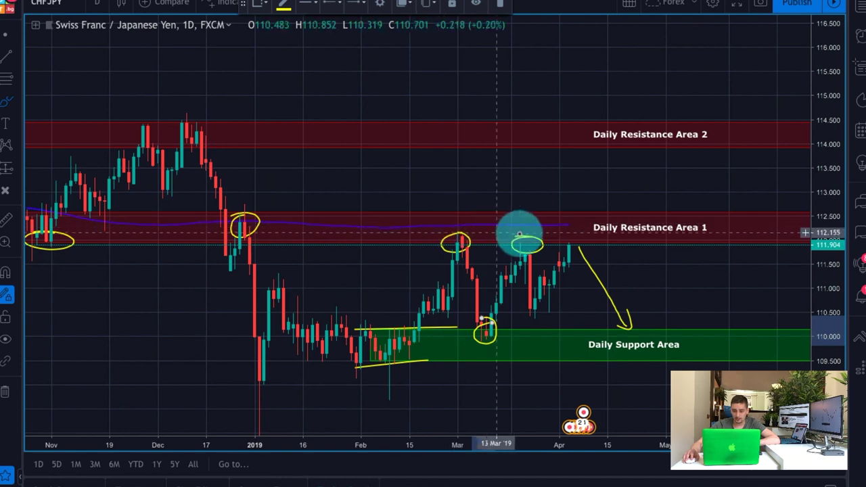
pyautogui.scroll(-2, 400, 228)
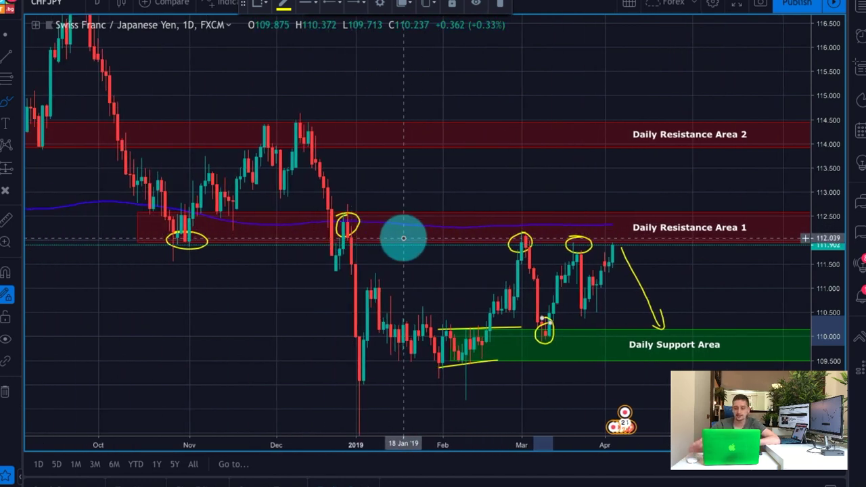
pyautogui.scroll(2, 456, 242)
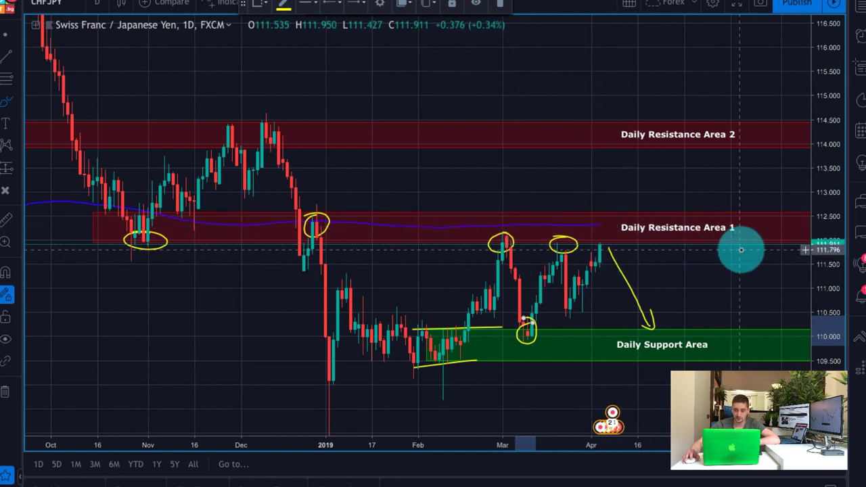
pyautogui.scroll(2, 741, 251)
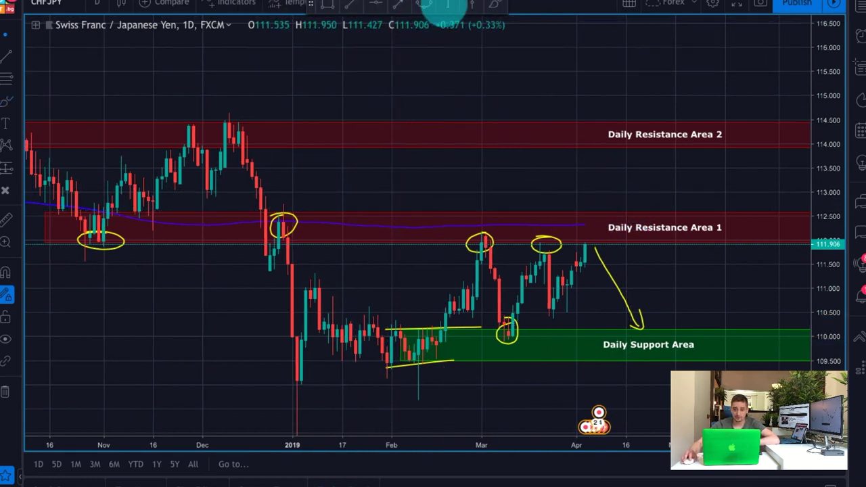
# Step: Set the brush colour to blue and draw an arrow rising from above Daily Resistance Area 1 to Daily Resistance Area 2
pyautogui.click(283, 6)
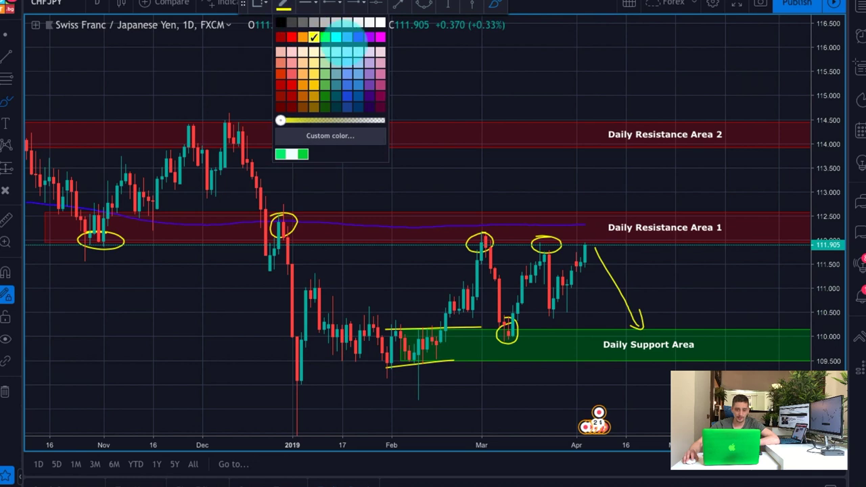
pyautogui.click(362, 34)
pyautogui.moveTo(590, 211)
pyautogui.mouseDown()
pyautogui.moveTo(611, 143)
pyautogui.moveTo(620, 169)
pyautogui.mouseUp()
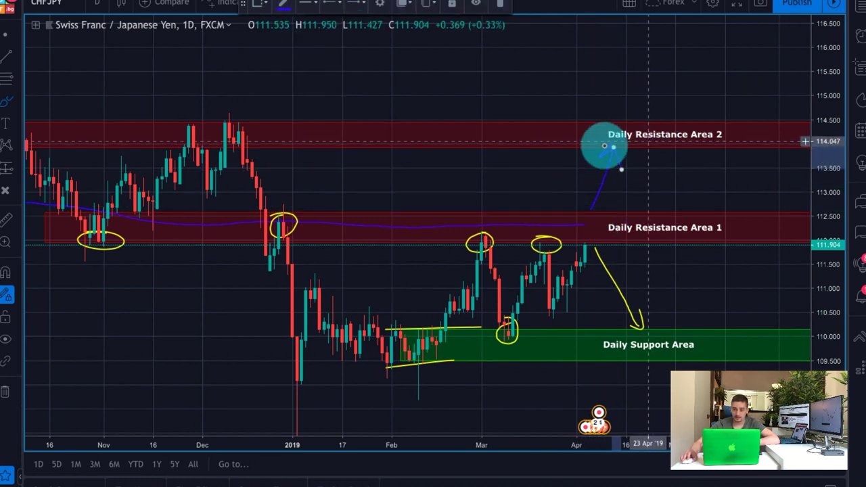
# Step: Circle in blue the December high and the early-September lows at Daily Resistance Area 2
pyautogui.scroll(-3, 672, 143)
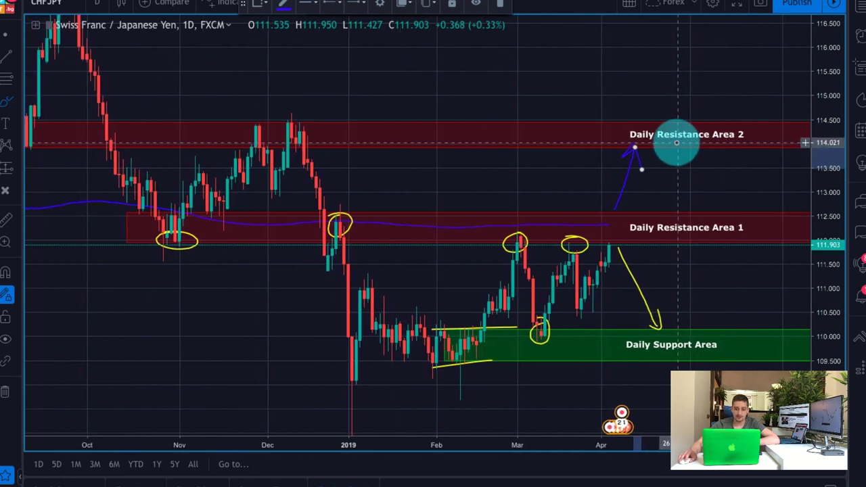
pyautogui.hscroll(-3, 361, 128)
pyautogui.moveTo(364, 118)
pyautogui.mouseDown()
pyautogui.moveTo(368, 145)
pyautogui.moveTo(341, 116)
pyautogui.mouseUp()
pyautogui.moveTo(108, 119)
pyautogui.mouseDown()
pyautogui.moveTo(122, 112)
pyautogui.moveTo(121, 137)
pyautogui.mouseUp()
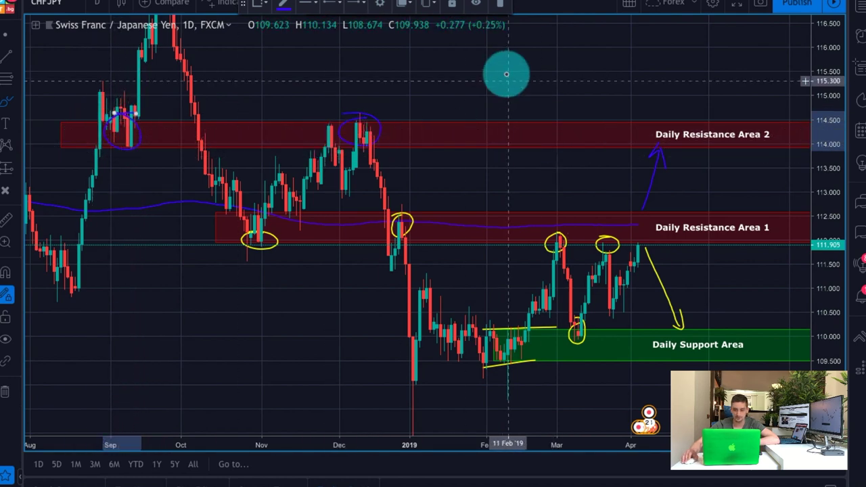
# Step: Switch the CHFJPY chart to the 4-hour timeframe and stretch its price scale around Daily Resistance Area 1 and the Daily Support Area
pyautogui.press('Escape')
pyautogui.scroll(6, 568, 108)
pyautogui.moveTo(637, 285); pyautogui.dragTo(535, 246)
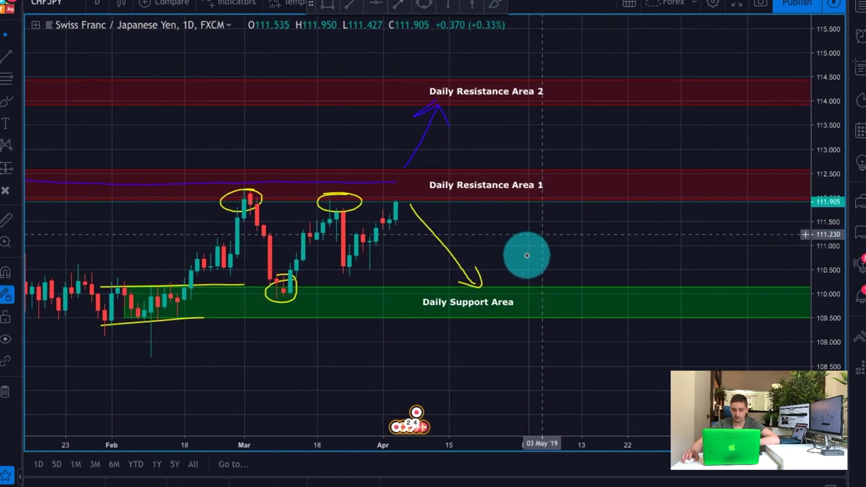
pyautogui.scroll(-3, 534, 246)
pyautogui.scroll(2, 445, 209)
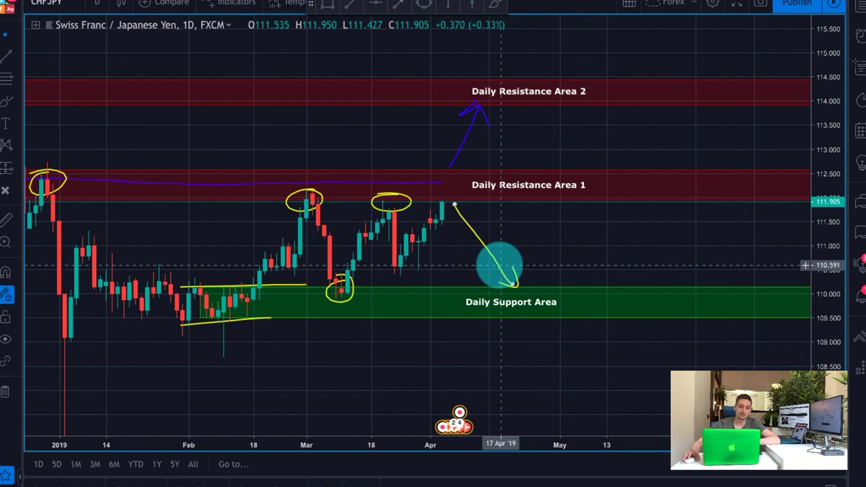
pyautogui.click(97, 3)
pyautogui.click(115, 215)
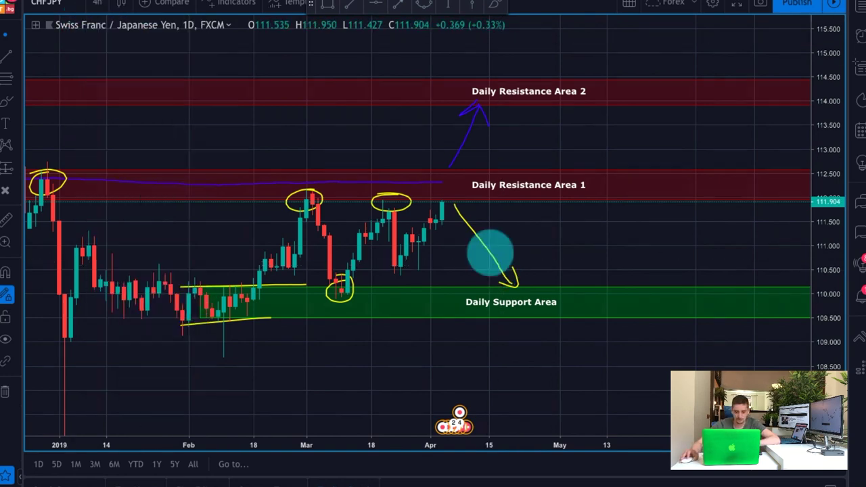
pyautogui.moveTo(830, 346); pyautogui.dragTo(828, 151)
pyautogui.scroll(-1, 504, 295)
pyautogui.scroll(-4, 503, 295)
pyautogui.click(36, 25)
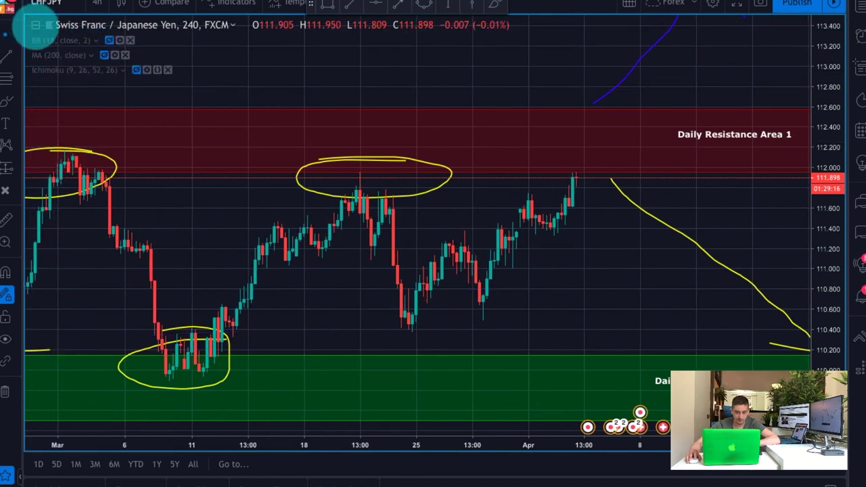
# Step: Draw connected orange arrows along the price swings from the late-March low up to the latest candle at Daily Resistance Area 1
pyautogui.hscroll(5, 623, 317)
pyautogui.moveTo(627, 308); pyautogui.dragTo(520, 296)
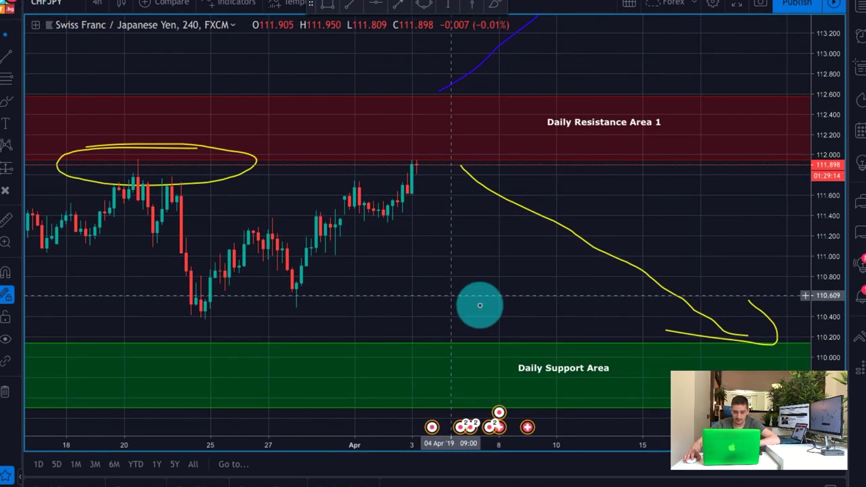
pyautogui.scroll(-2, 489, 305)
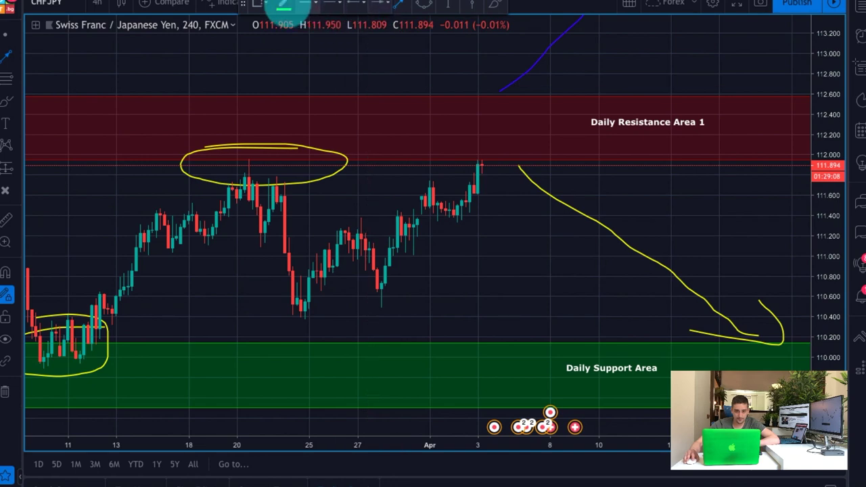
pyautogui.click(283, 5)
pyautogui.moveTo(297, 316); pyautogui.dragTo(354, 230)
pyautogui.click(354, 225)
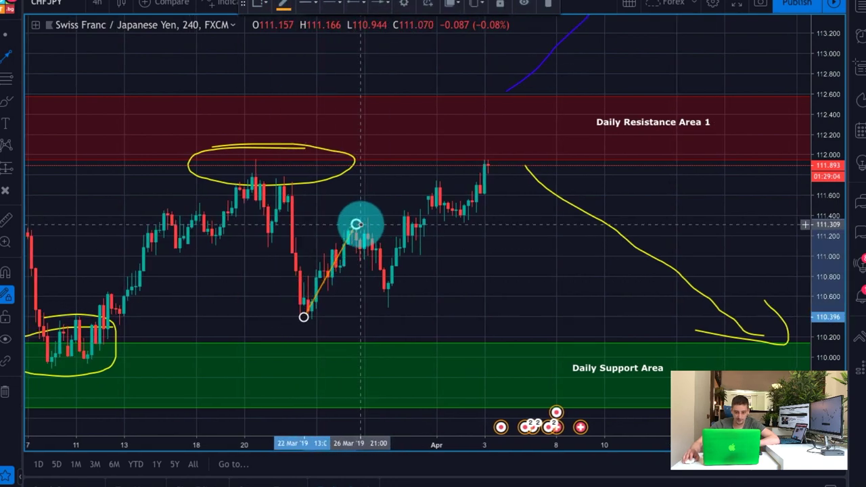
pyautogui.click(389, 291)
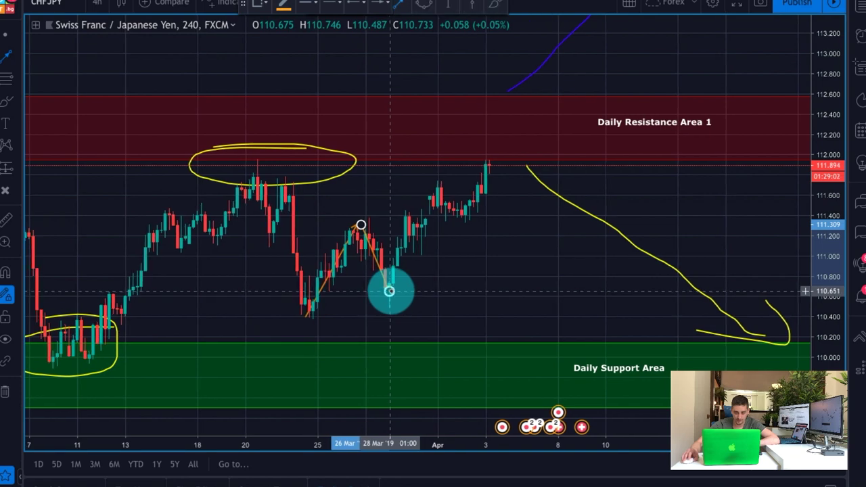
pyautogui.click(441, 180)
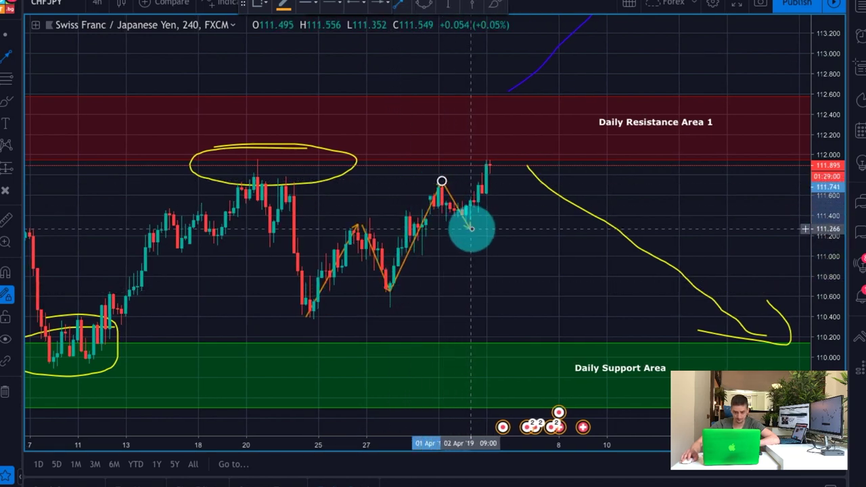
pyautogui.click(465, 223)
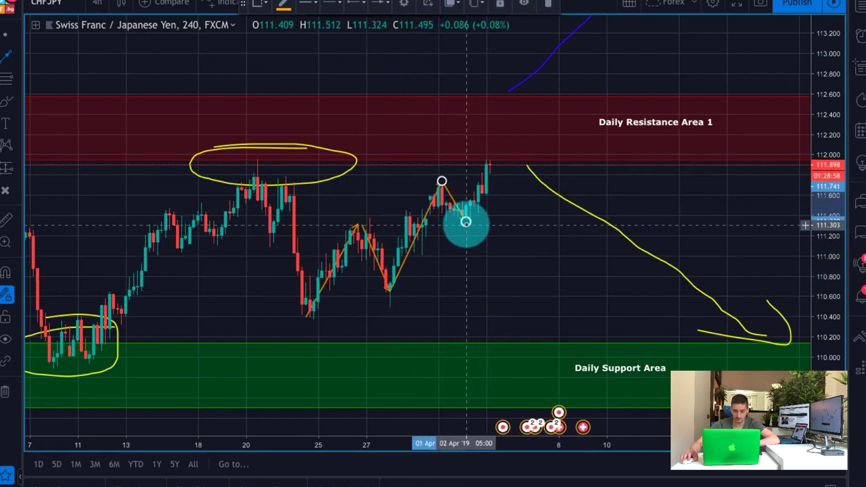
pyautogui.click(496, 154)
pyautogui.press('Escape')
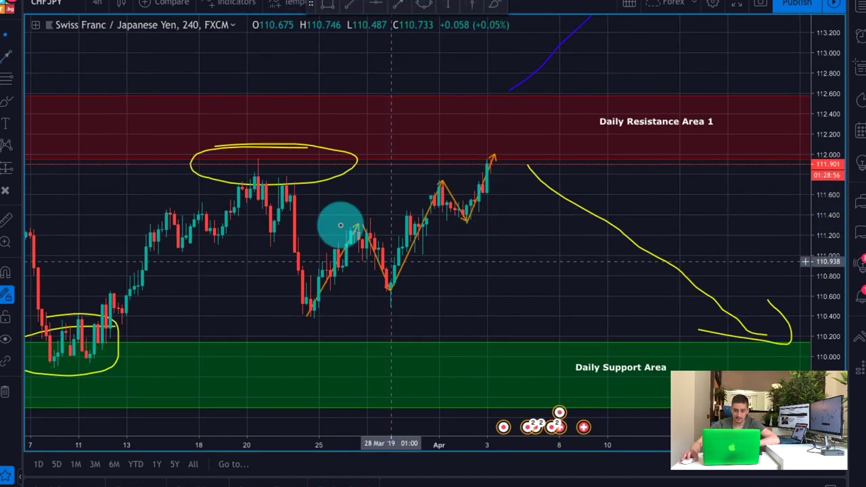
# Step: Draw a red horizontal trend line from 25 March to 8 April and align it with the 27 March high at about 111.37
pyautogui.click(350, 4)
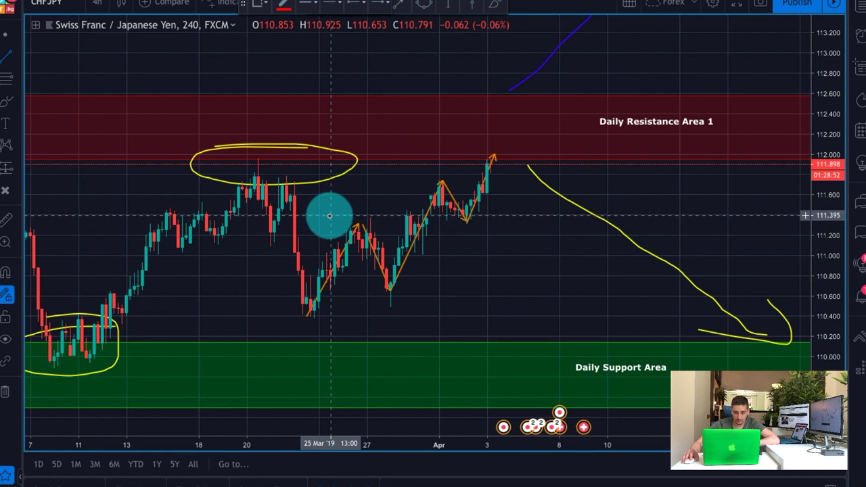
pyautogui.moveTo(324, 224); pyautogui.dragTo(516, 216)
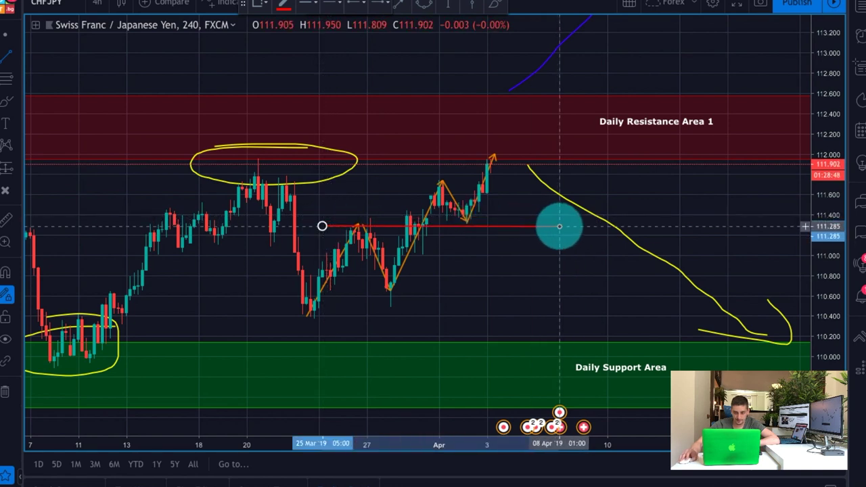
pyautogui.click(368, 230)
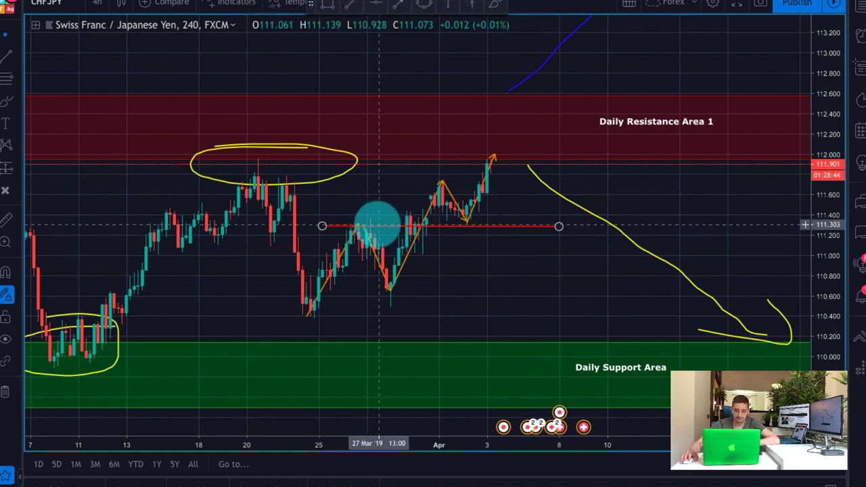
pyautogui.moveTo(379, 225); pyautogui.dragTo(378, 216)
pyautogui.click(585, 269)
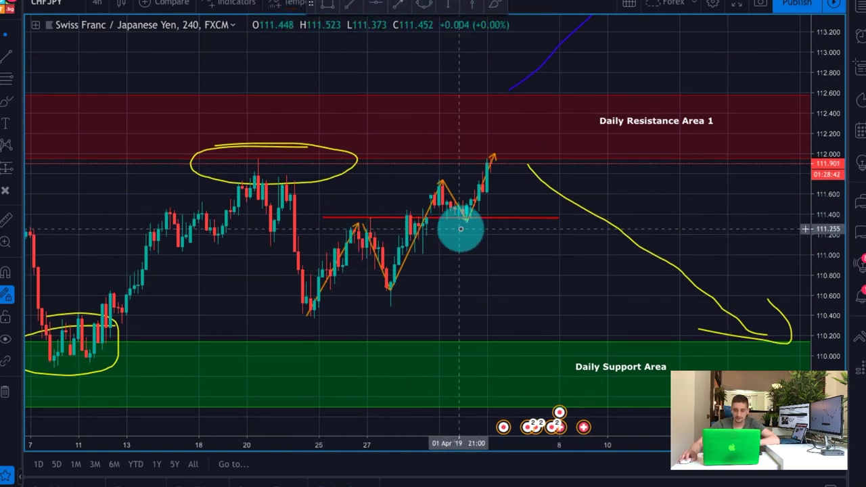
# Step: Brush in green a sideways range at Daily Resistance Area 1, with a zigzag path inside it that ends in an arrow down to about 111.00
pyautogui.scroll(2, 515, 270)
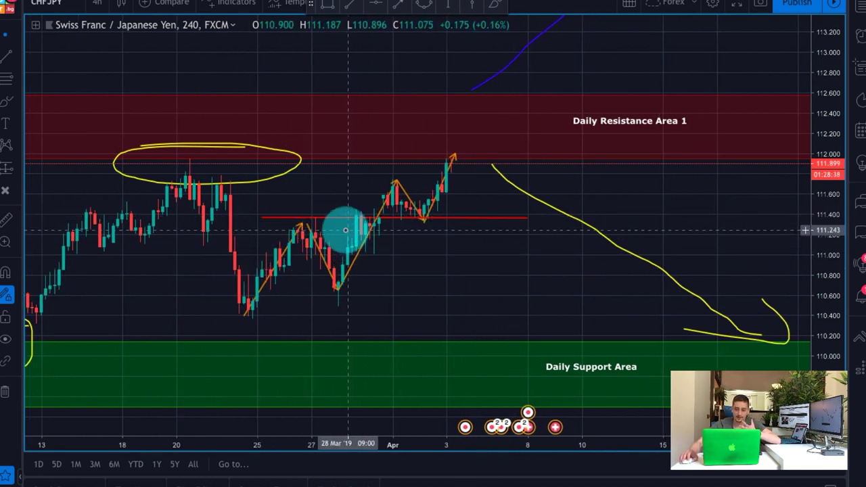
pyautogui.scroll(-3, 480, 176)
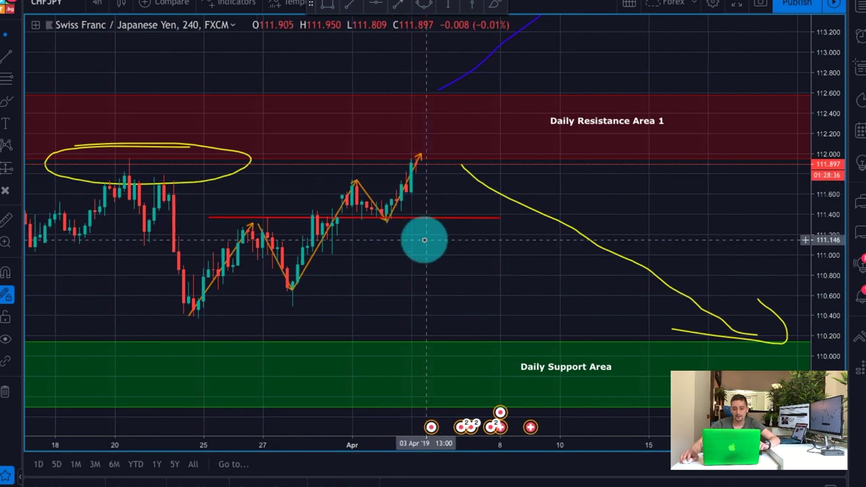
pyautogui.moveTo(555, 293); pyautogui.dragTo(520, 292)
pyautogui.moveTo(554, 241); pyautogui.dragTo(515, 248)
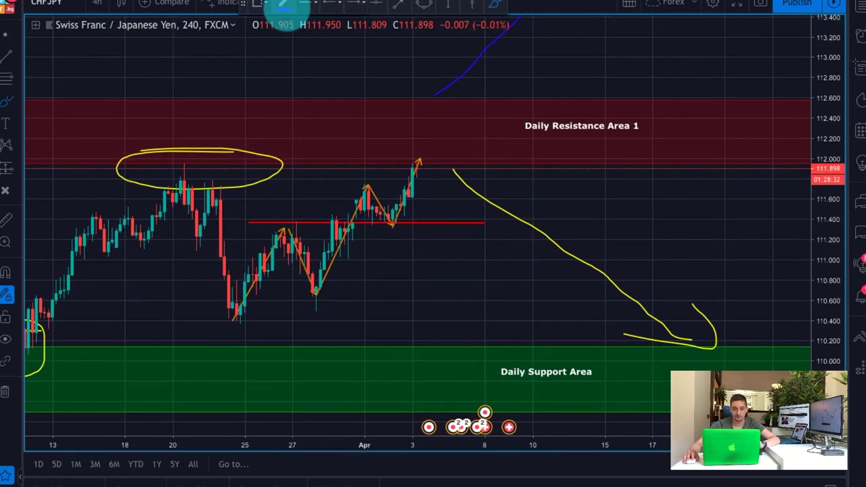
pyautogui.click(283, 4)
pyautogui.click(327, 37)
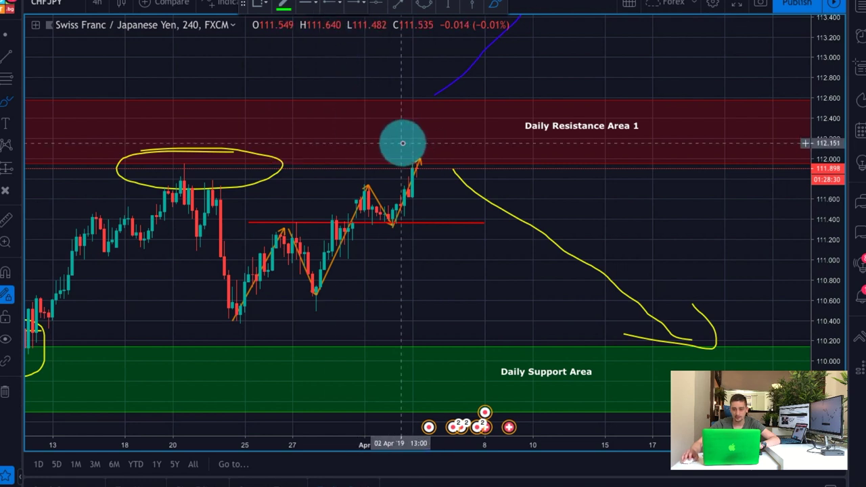
pyautogui.click(404, 143)
pyautogui.click(508, 143)
pyautogui.moveTo(404, 178)
pyautogui.mouseDown()
pyautogui.moveTo(506, 174)
pyautogui.moveTo(427, 165)
pyautogui.moveTo(450, 131)
pyautogui.moveTo(467, 157)
pyautogui.moveTo(483, 141)
pyautogui.moveTo(516, 167)
pyautogui.moveTo(546, 254)
pyautogui.moveTo(552, 249)
pyautogui.mouseUp()
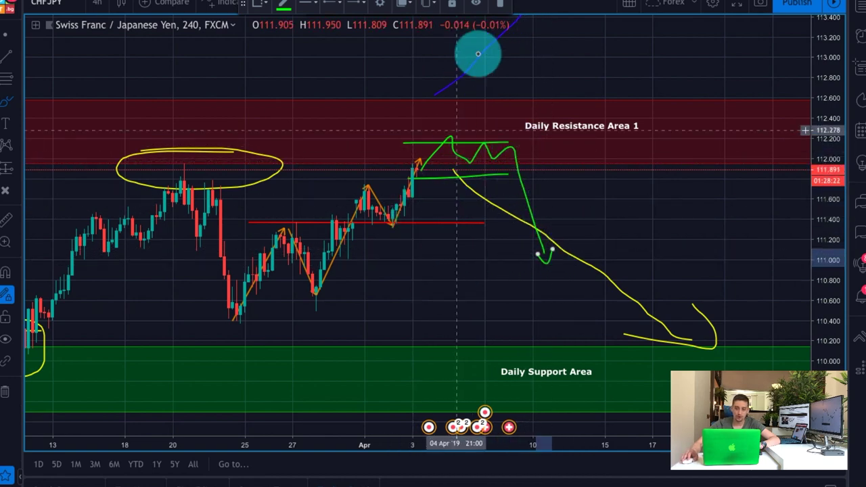
# Step: Set the brush colour to cyan and draw a steep arrow and a stepped path from the latest candle down to the Daily Support Area
pyautogui.click(494, 6)
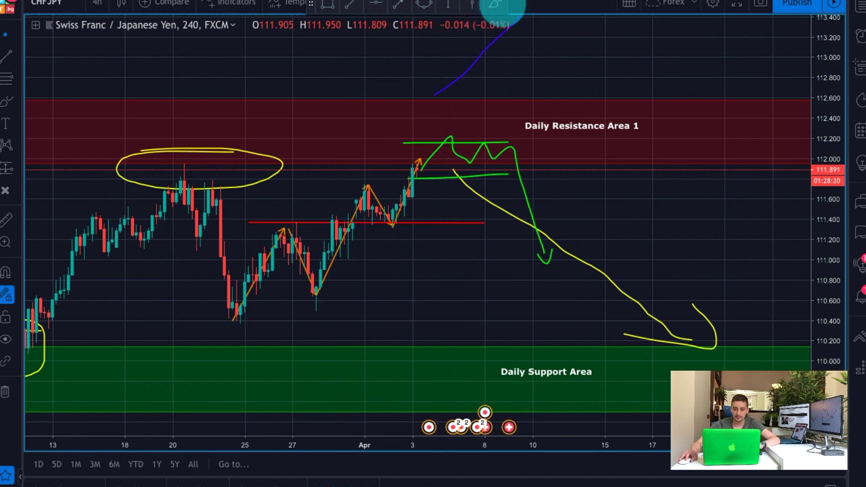
pyautogui.click(283, 6)
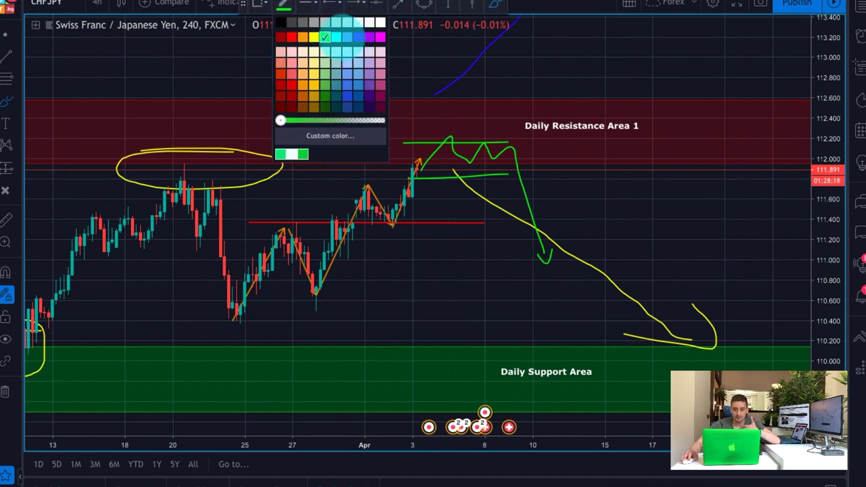
pyautogui.click(342, 40)
pyautogui.moveTo(420, 171)
pyautogui.mouseDown()
pyautogui.moveTo(484, 348)
pyautogui.moveTo(488, 329)
pyautogui.mouseUp()
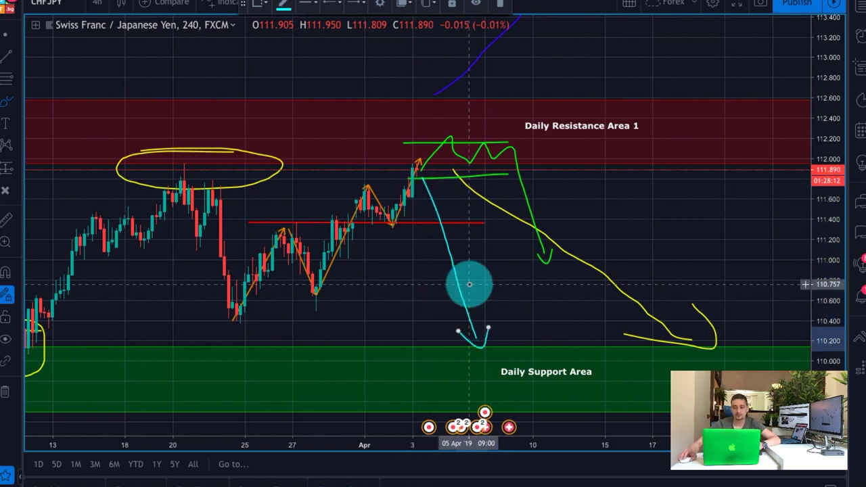
pyautogui.moveTo(428, 168)
pyautogui.mouseDown()
pyautogui.moveTo(457, 224)
pyautogui.moveTo(483, 207)
pyautogui.moveTo(509, 289)
pyautogui.moveTo(554, 314)
pyautogui.moveTo(572, 344)
pyautogui.mouseUp()
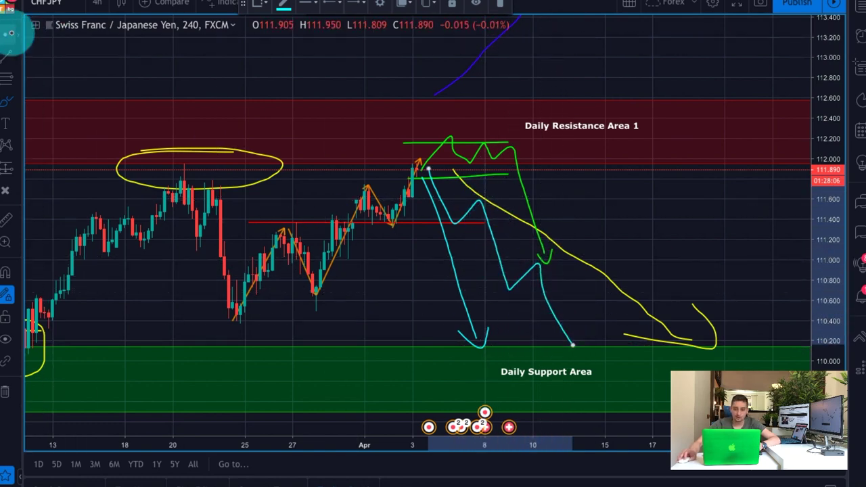
# Step: Duplicate the red horizontal line twice and place the copies just below the early-April high, at about 111.71 and 111.62
pyautogui.scroll(5, 671, 194)
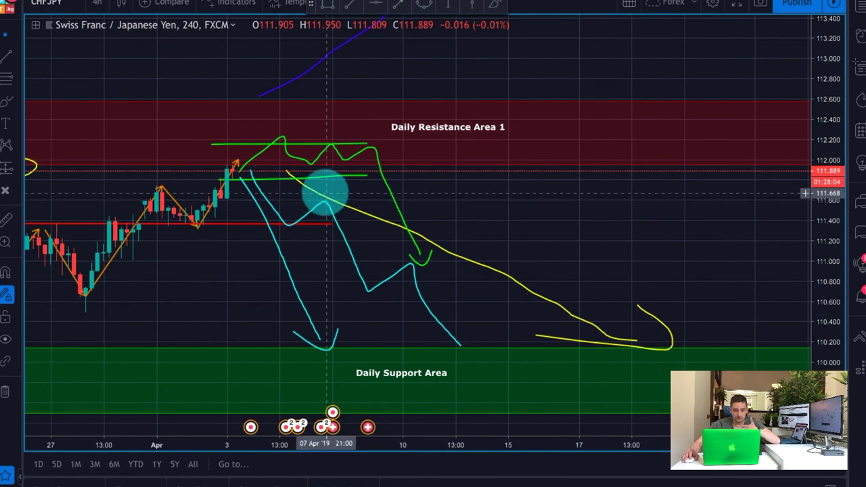
pyautogui.click(276, 178)
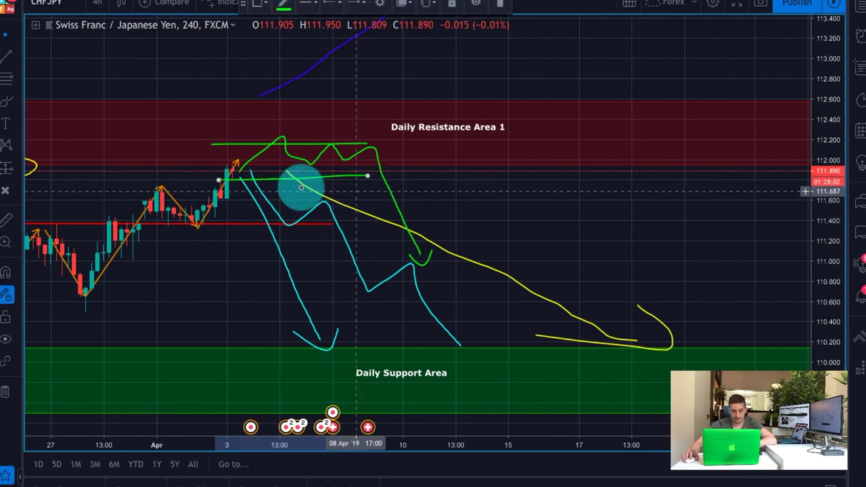
pyautogui.scroll(-2, 543, 239)
pyautogui.scroll(-2, 543, 239)
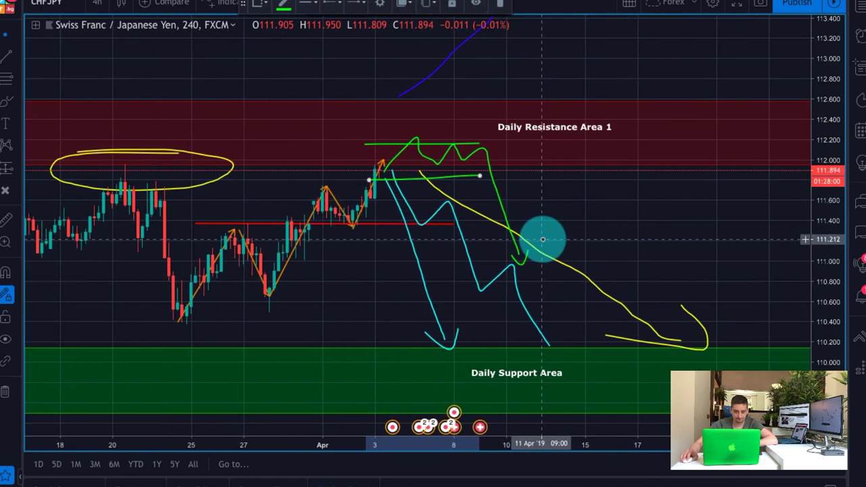
pyautogui.click(331, 223)
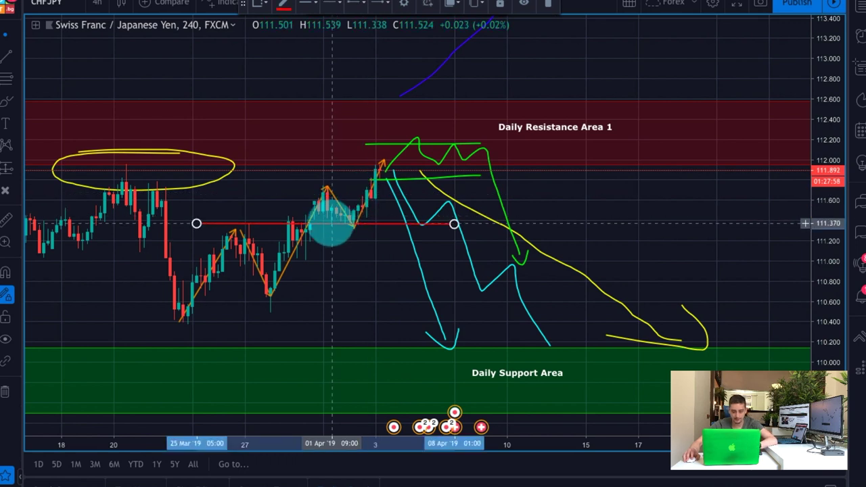
pyautogui.moveTo(332, 223); pyautogui.dragTo(399, 192)
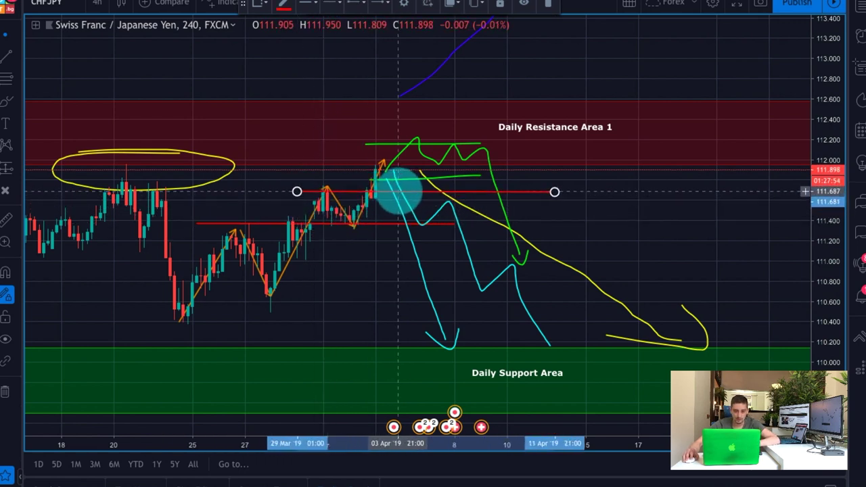
pyautogui.moveTo(398, 192); pyautogui.dragTo(403, 189)
pyautogui.hscroll(-1, 399, 189)
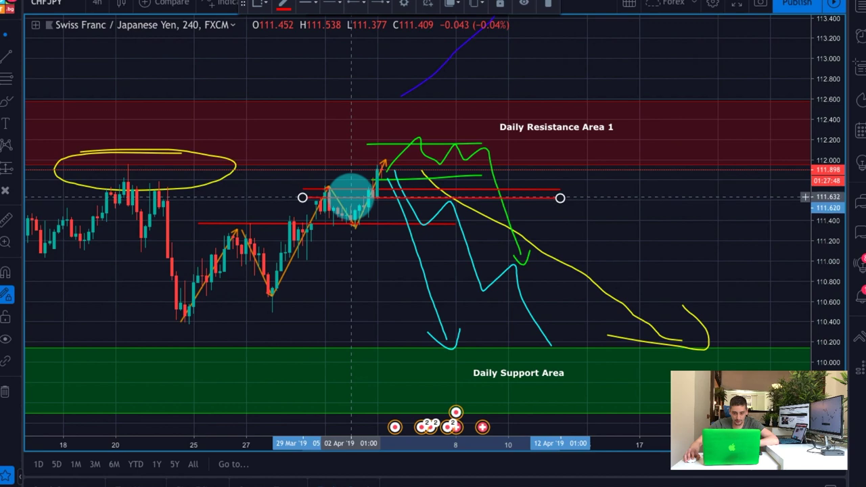
# Step: Examine the latest 4-hour candles against the two upper red lines and the projected paths down to the Daily Support Area
pyautogui.scroll(1, 662, 210)
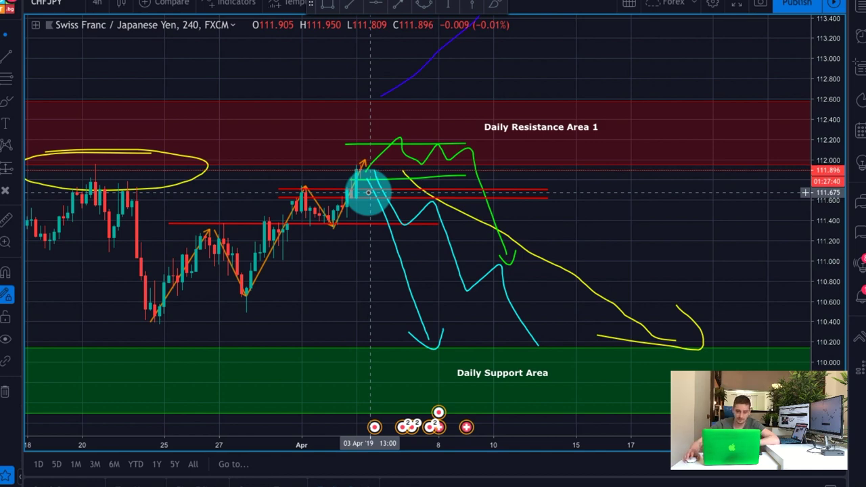
pyautogui.scroll(2, 386, 196)
pyautogui.scroll(-2, 288, 190)
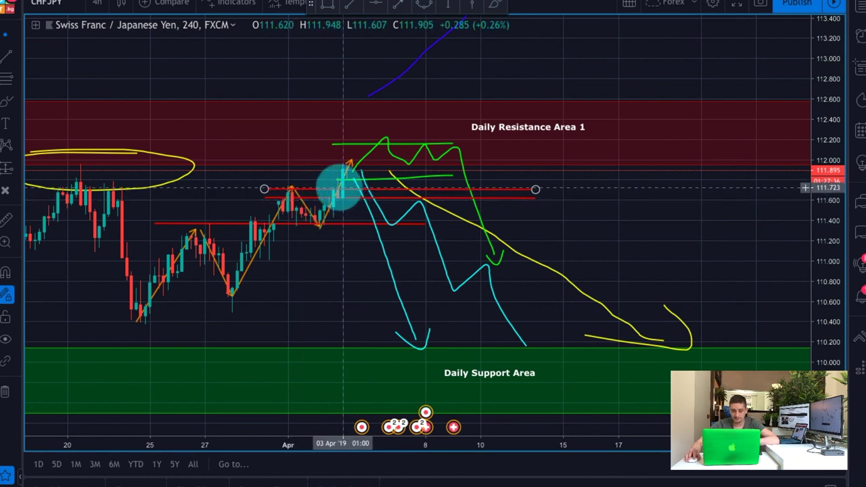
pyautogui.click(371, 193)
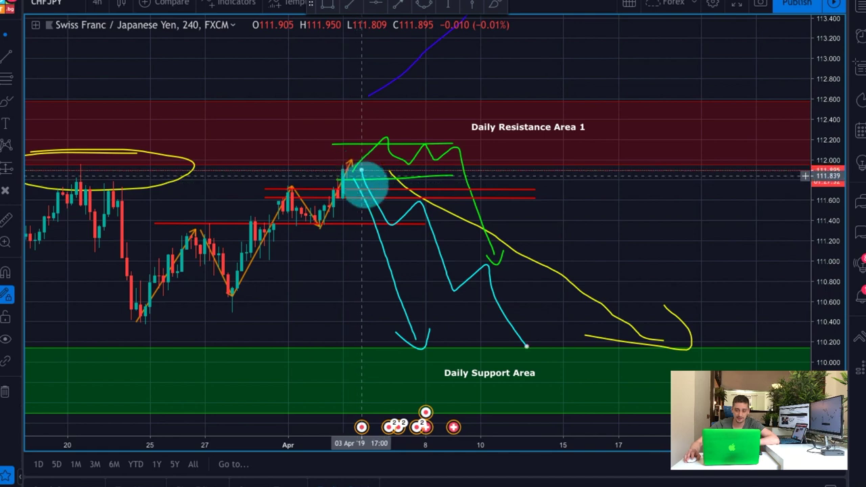
pyautogui.hscroll(-5, 415, 257)
pyautogui.moveTo(545, 308); pyautogui.dragTo(485, 267)
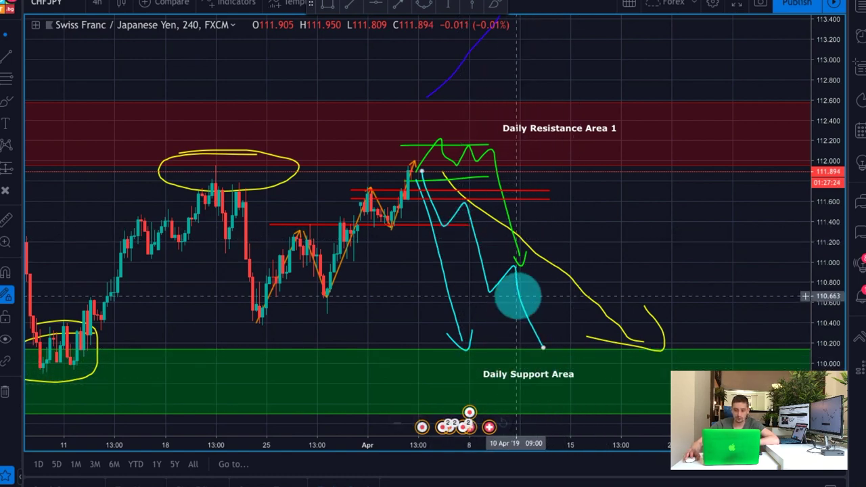
pyautogui.scroll(3, 517, 296)
pyautogui.moveTo(506, 245); pyautogui.dragTo(628, 254)
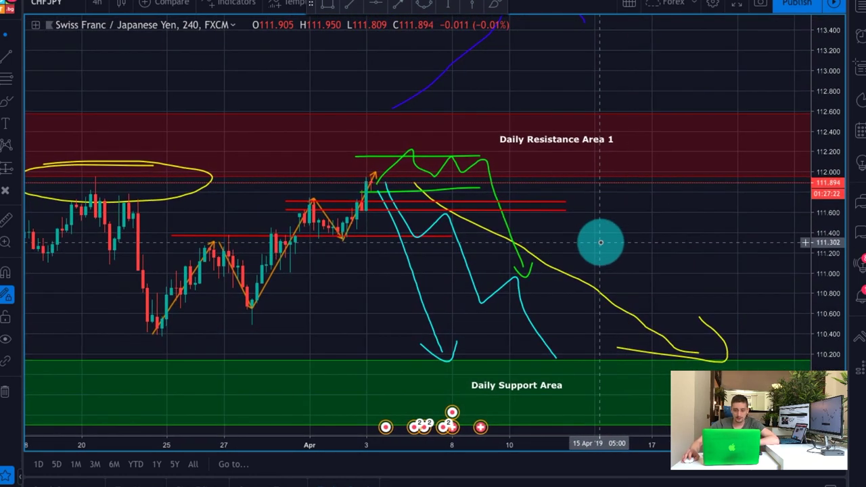
# Step: Remove the yellow, cyan and green projected paths and the green range lines ahead of the latest candle
pyautogui.scroll(-1, 548, 217)
pyautogui.press('super+z')
pyautogui.press('super+z')
pyautogui.press('super+z')
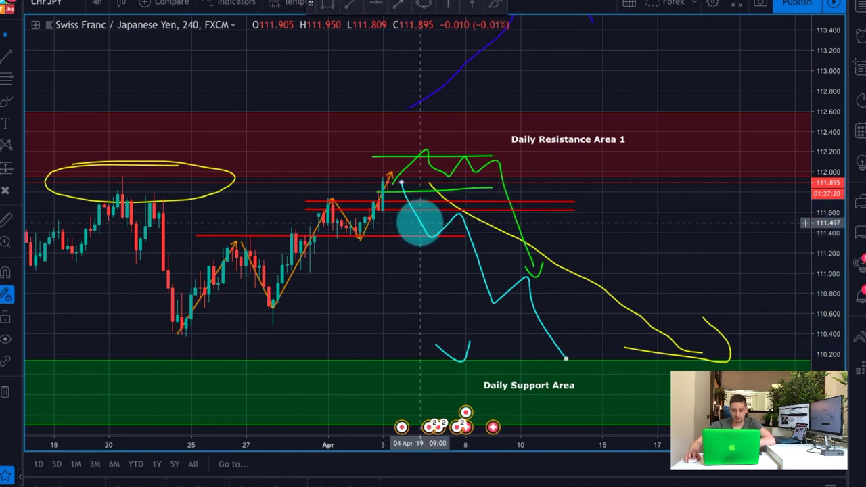
pyautogui.press('super+z')
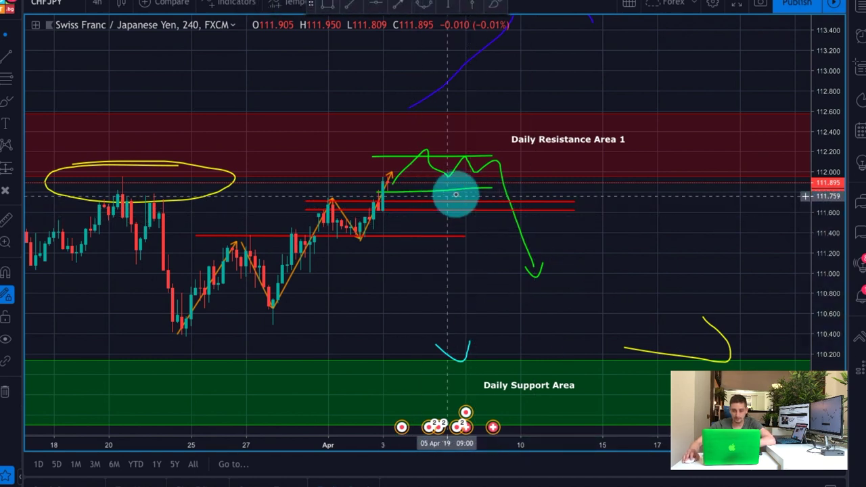
pyautogui.press('super+z')
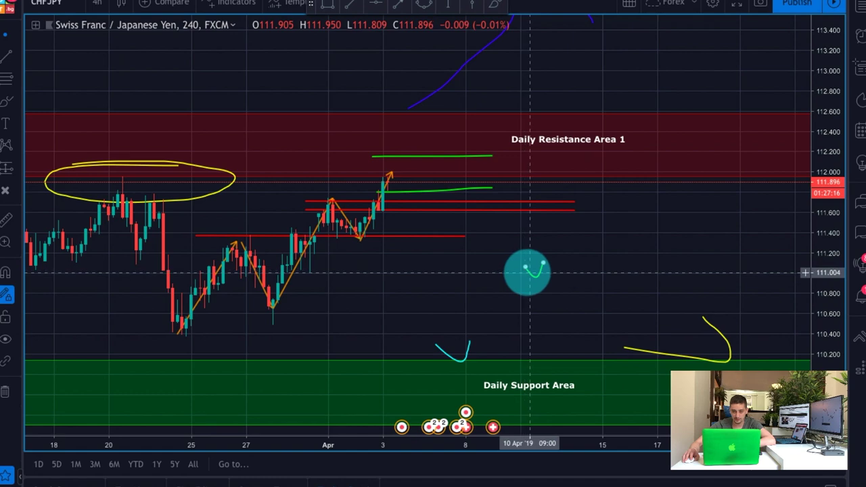
pyautogui.press('super+z')
pyautogui.press('super+z')
pyautogui.press('super+z')
pyautogui.scroll(2, 477, 303)
pyautogui.hscroll(-5, 476, 303)
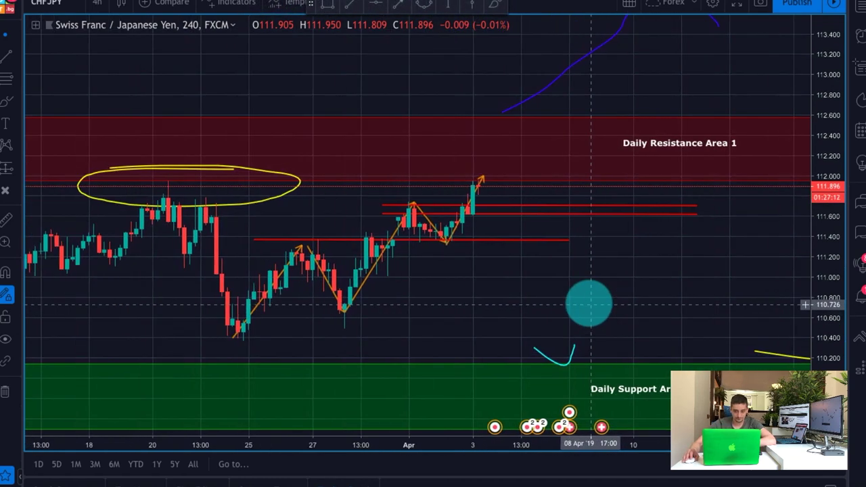
# Step: Brush a cyan ellipse at about 111.53 and a path from the latest candle down to 111.34, up to 111.62, and down to about 110.70
pyautogui.click(100, 3)
pyautogui.click(100, 4)
pyautogui.click(494, 4)
pyautogui.moveTo(515, 215)
pyautogui.mouseDown()
pyautogui.moveTo(499, 219)
pyautogui.moveTo(527, 227)
pyautogui.mouseUp()
pyautogui.moveTo(479, 182); pyautogui.dragTo(522, 270)
pyautogui.press('Delete')
pyautogui.press('Delete')
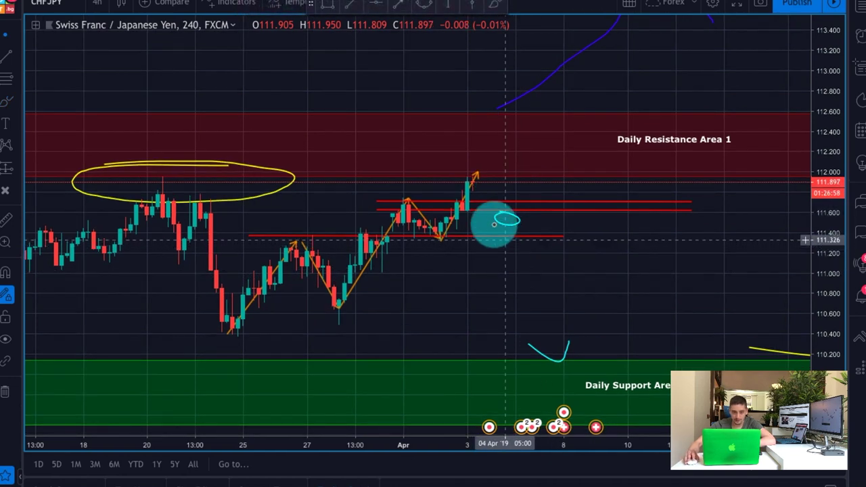
pyautogui.moveTo(473, 179)
pyautogui.mouseDown()
pyautogui.moveTo(507, 240)
pyautogui.moveTo(545, 210)
pyautogui.moveTo(534, 214)
pyautogui.moveTo(584, 290)
pyautogui.moveTo(593, 286)
pyautogui.moveTo(591, 273)
pyautogui.mouseUp()
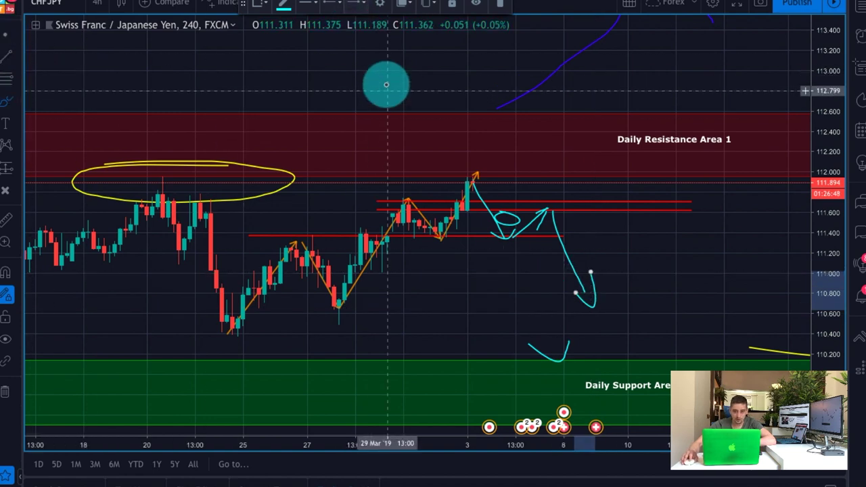
pyautogui.press('Escape')
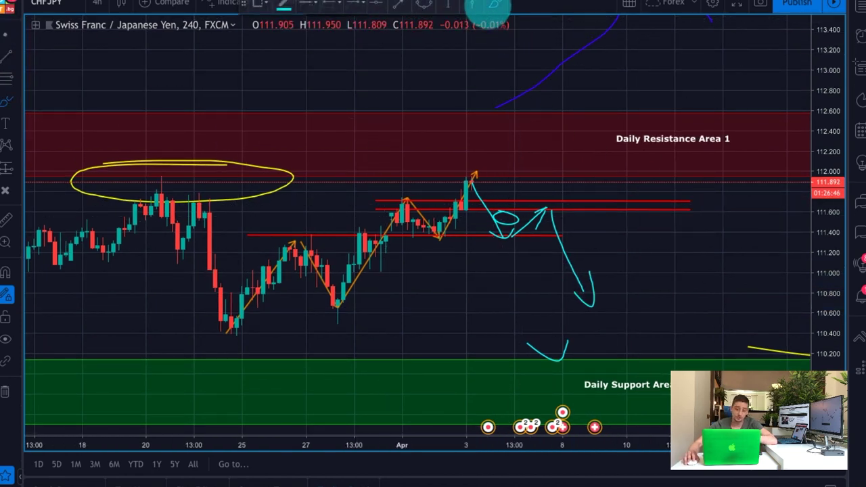
# Step: Set the brush colour to yellow and circle the cyan path's retest peak at the upper red lines, adding a short stroke above it
pyautogui.click(284, 4)
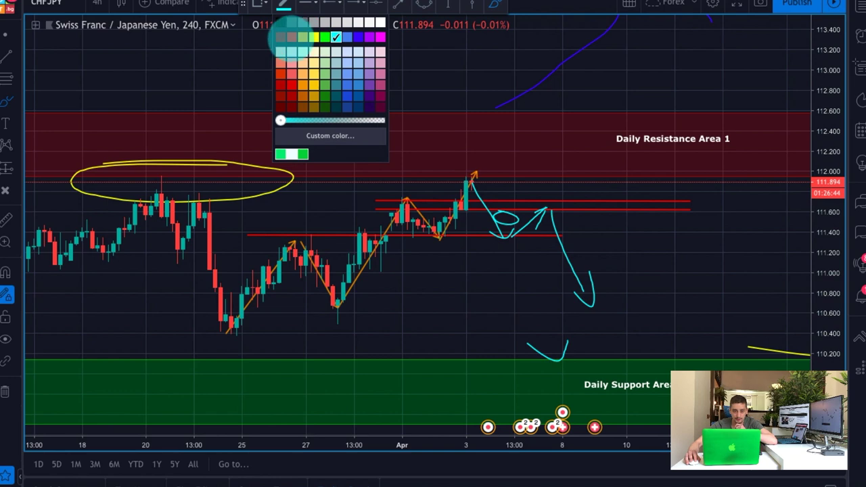
pyautogui.click(291, 37)
pyautogui.click(284, 4)
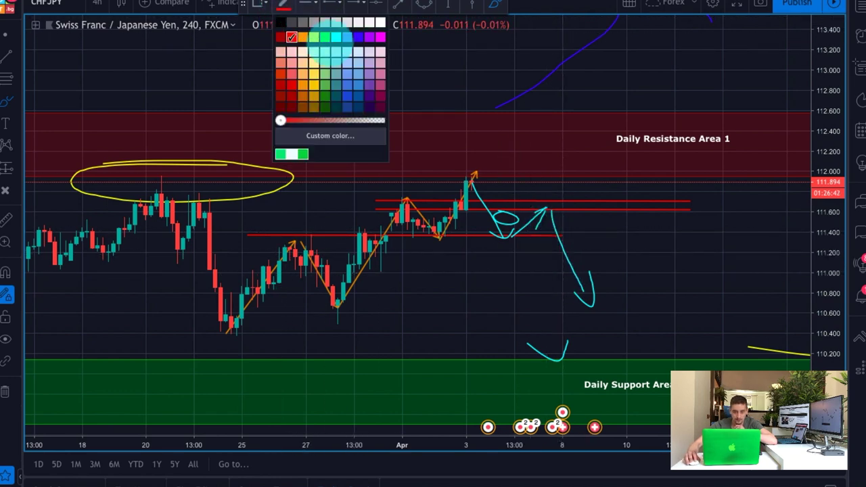
pyautogui.click(313, 38)
pyautogui.moveTo(534, 211)
pyautogui.mouseDown()
pyautogui.moveTo(562, 201)
pyautogui.moveTo(537, 207)
pyautogui.mouseUp()
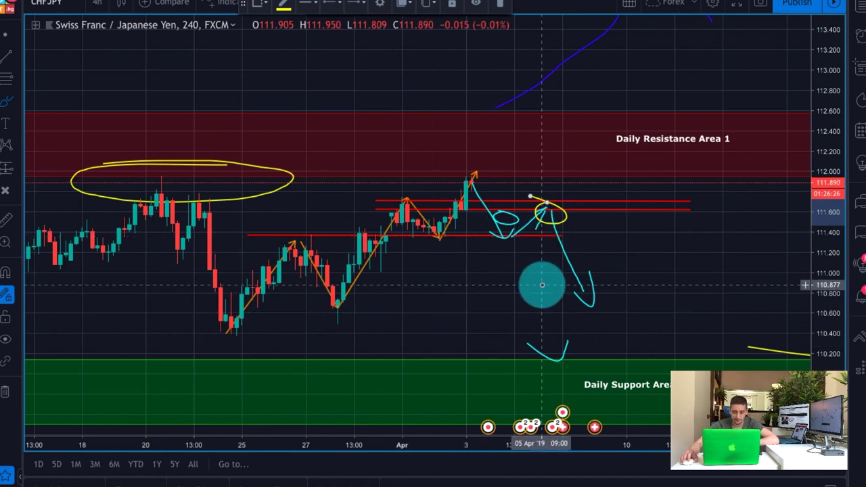
# Step: Switch the chart to the 30-minute timeframe, enlarge its price scale and show the Bollinger Bands
pyautogui.scroll(1, 542, 287)
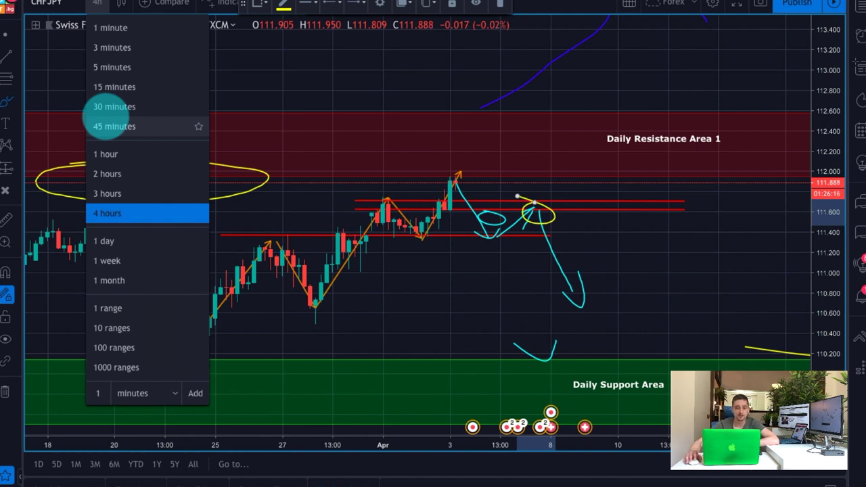
pyautogui.click(111, 107)
pyautogui.moveTo(818, 352); pyautogui.dragTo(792, 128)
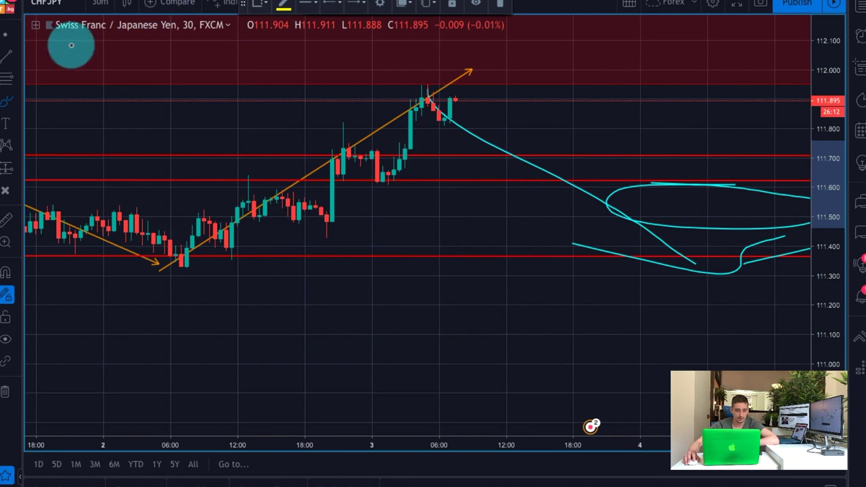
pyautogui.click(35, 25)
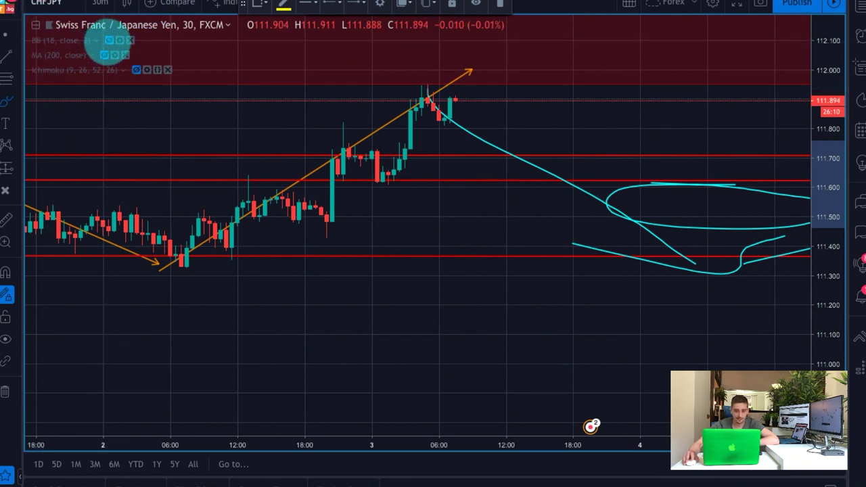
pyautogui.click(109, 41)
# Step: Brush yellow range lines at about 111.95 and 111.81 around the latest candles, with a wave inside that ends in an arrow below the range
pyautogui.moveTo(406, 84); pyautogui.dragTo(528, 87)
pyautogui.moveTo(409, 125); pyautogui.dragTo(528, 124)
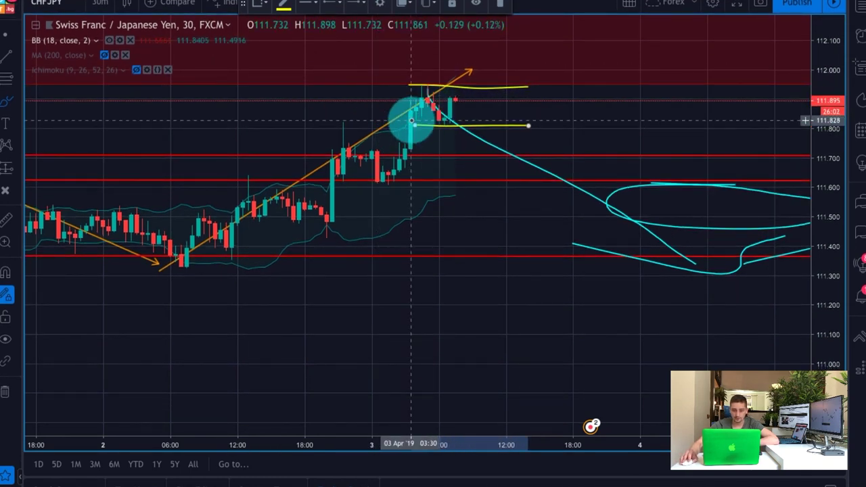
pyautogui.moveTo(434, 84)
pyautogui.mouseDown()
pyautogui.moveTo(456, 113)
pyautogui.moveTo(522, 107)
pyautogui.moveTo(534, 90)
pyautogui.mouseUp()
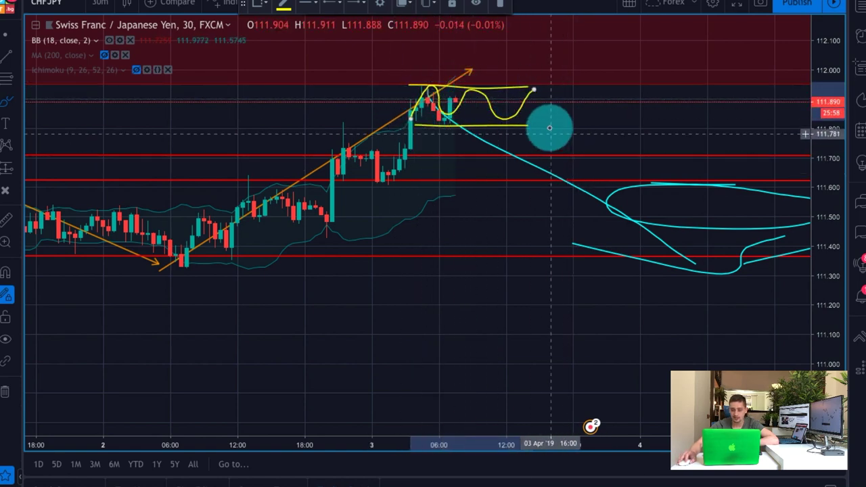
pyautogui.moveTo(535, 90); pyautogui.dragTo(554, 138)
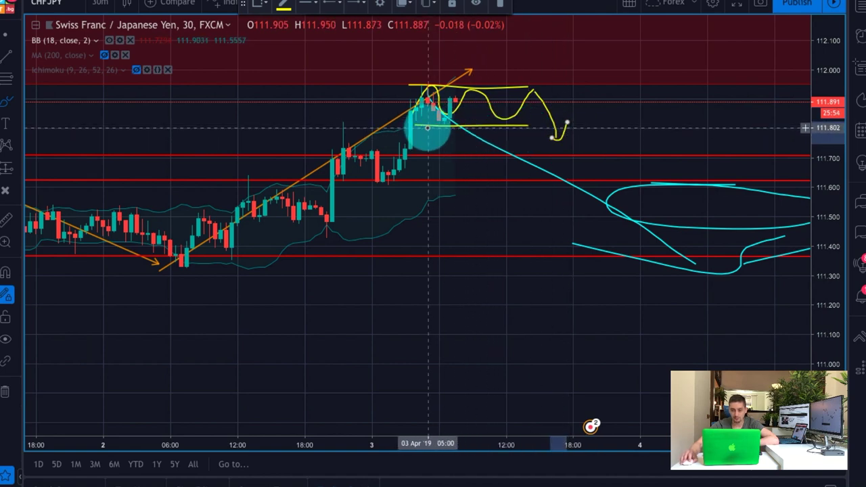
# Step: Brush a yellow cross at about 111.65 and an arrowed path down to about 111.71, up to 111.92, and down to about 111.45
pyautogui.scroll(-2, 508, 145)
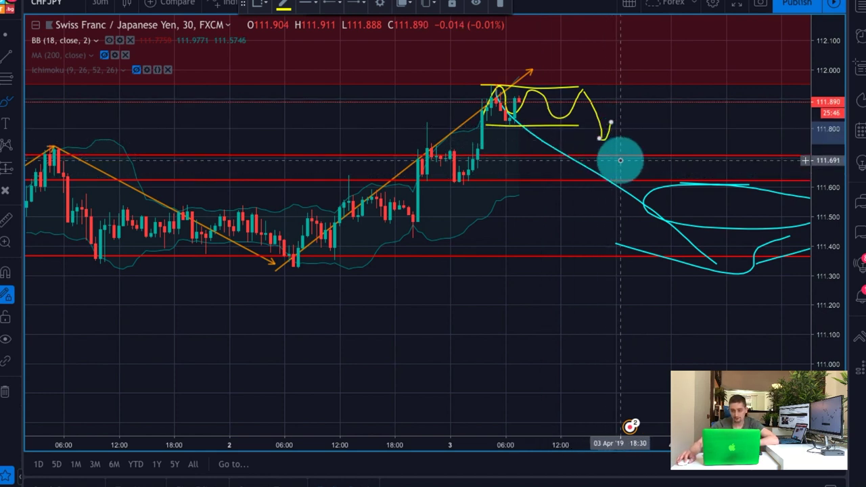
pyautogui.moveTo(617, 163)
pyautogui.mouseDown()
pyautogui.moveTo(593, 181)
pyautogui.moveTo(616, 183)
pyautogui.mouseUp()
pyautogui.scroll(-3, 523, 209)
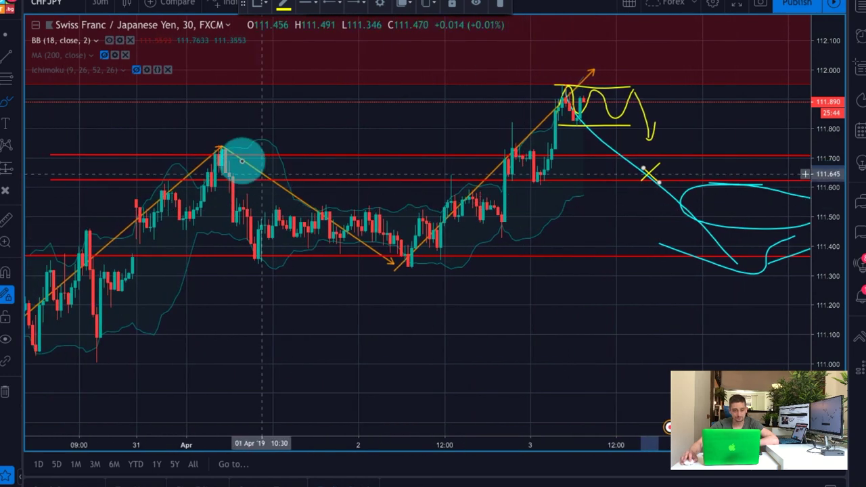
pyautogui.scroll(1, 510, 214)
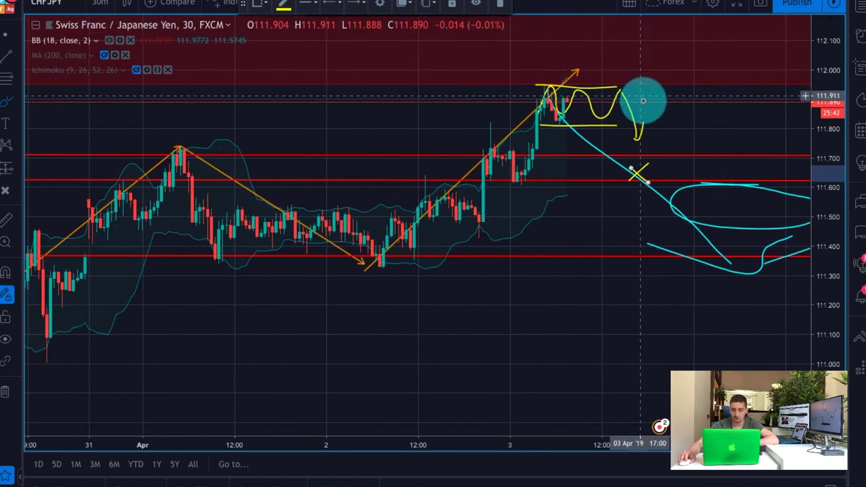
pyautogui.scroll(2, 643, 102)
pyautogui.moveTo(631, 139)
pyautogui.mouseDown()
pyautogui.moveTo(652, 156)
pyautogui.moveTo(700, 89)
pyautogui.moveTo(759, 233)
pyautogui.moveTo(768, 205)
pyautogui.mouseUp()
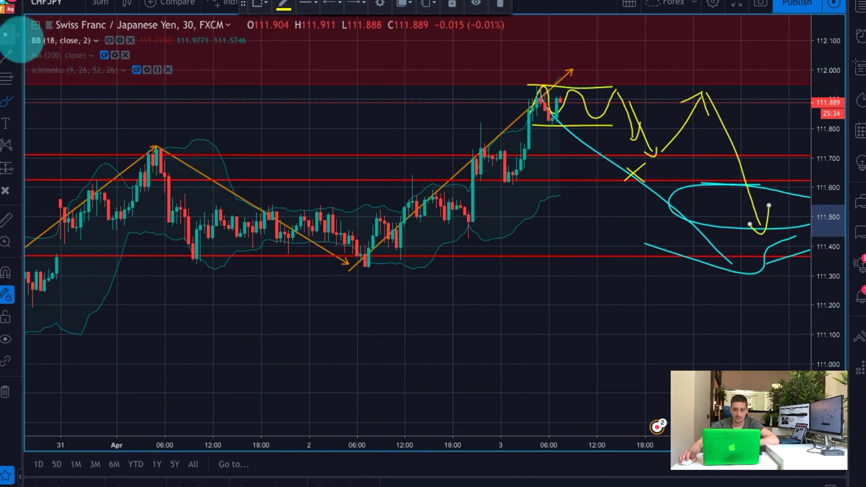
pyautogui.scroll(-3, 648, 305)
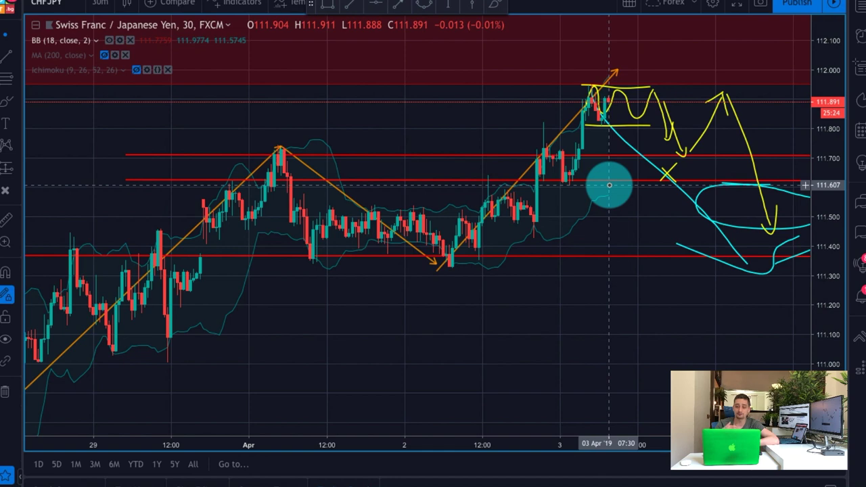
pyautogui.moveTo(720, 344); pyautogui.dragTo(561, 166)
pyautogui.moveTo(760, 243); pyautogui.dragTo(480, 106)
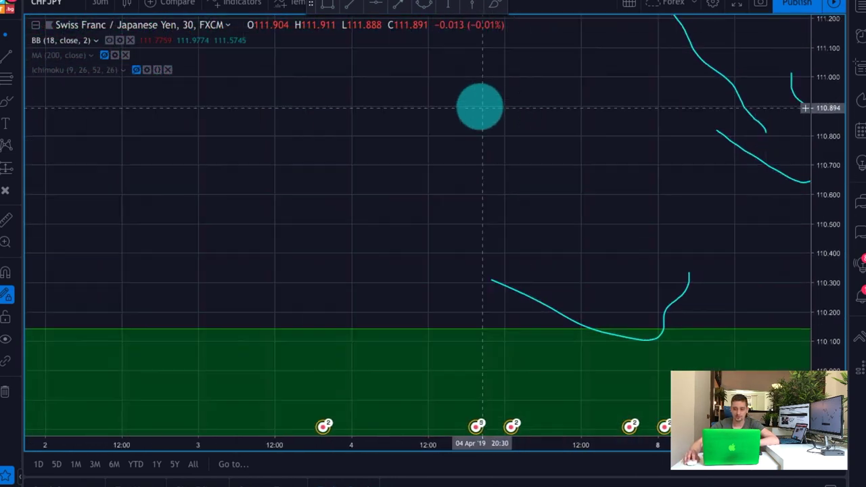
pyautogui.moveTo(464, 163); pyautogui.dragTo(580, 327)
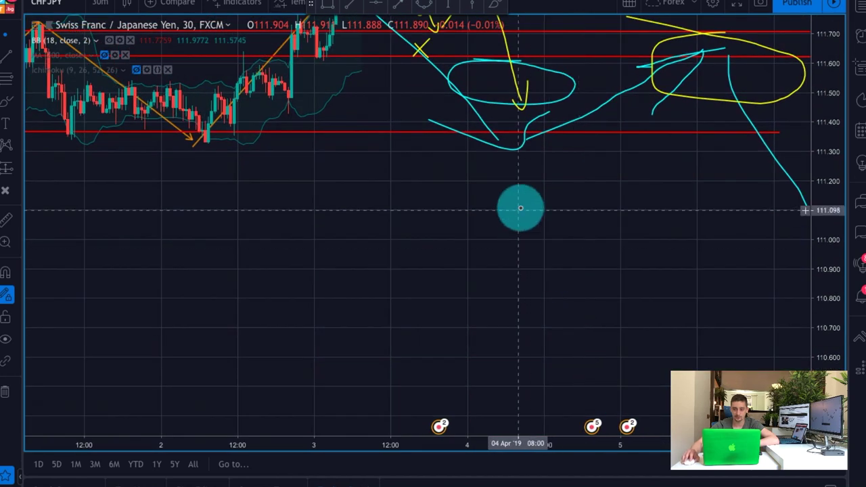
pyautogui.moveTo(520, 209); pyautogui.dragTo(607, 304)
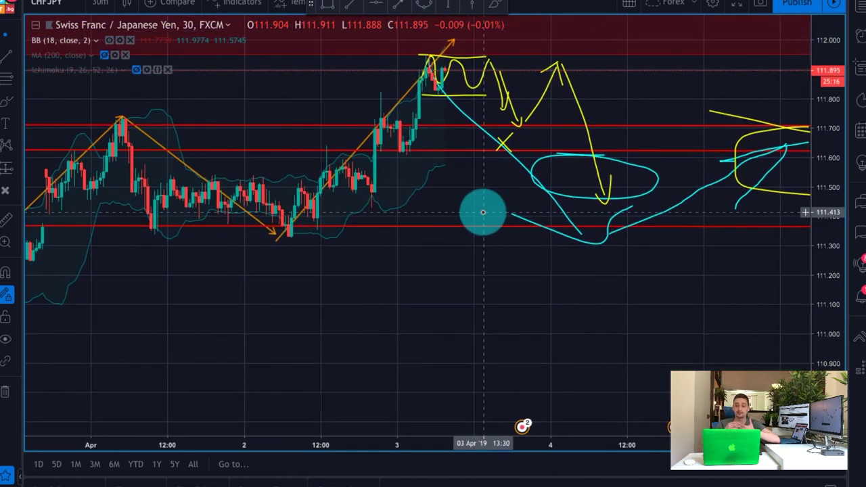